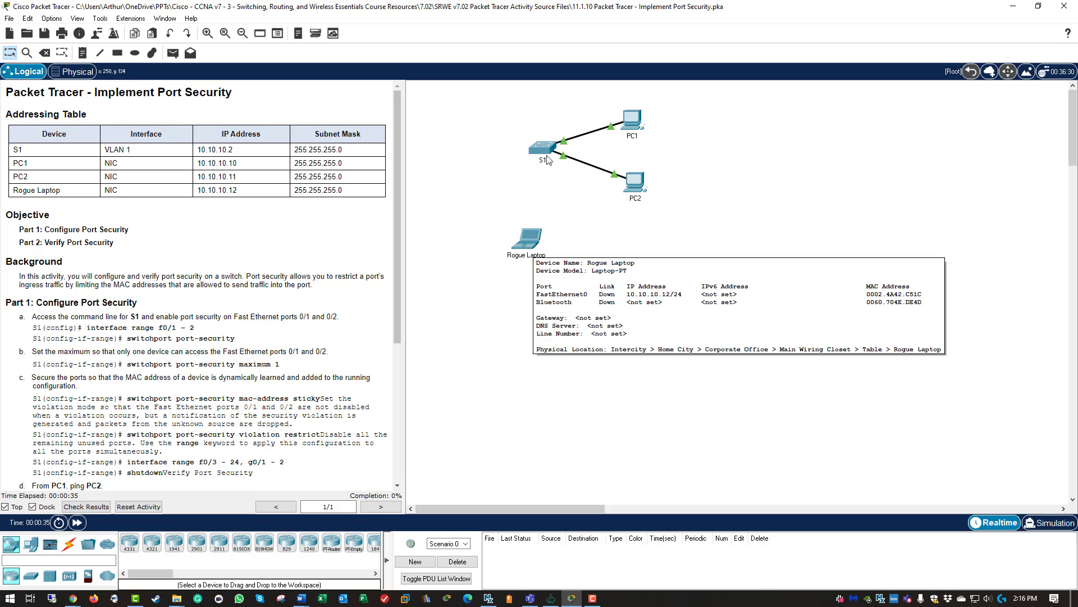
Review the Part 1 instructions and start a command-line session on switch S1
mouse_move(549, 150)
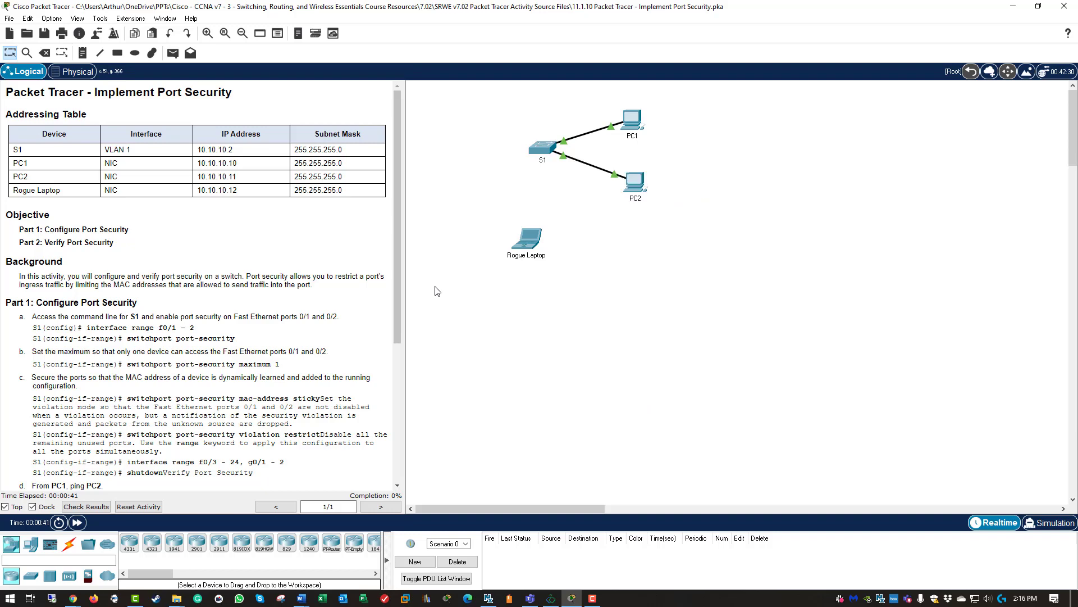
scroll(232, 244, down, 4)
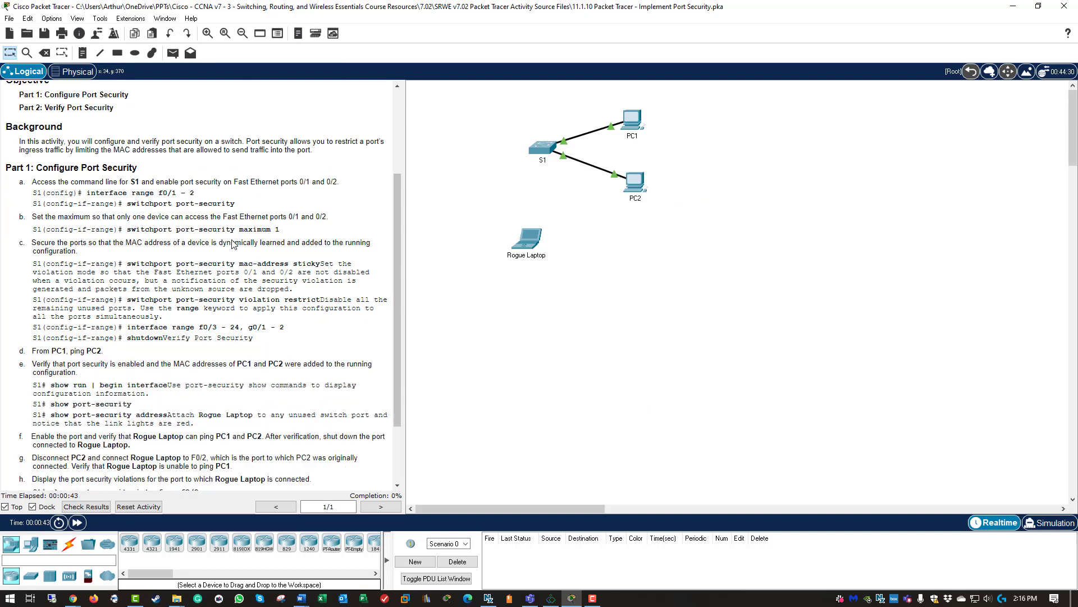
scroll(232, 244, down, 1)
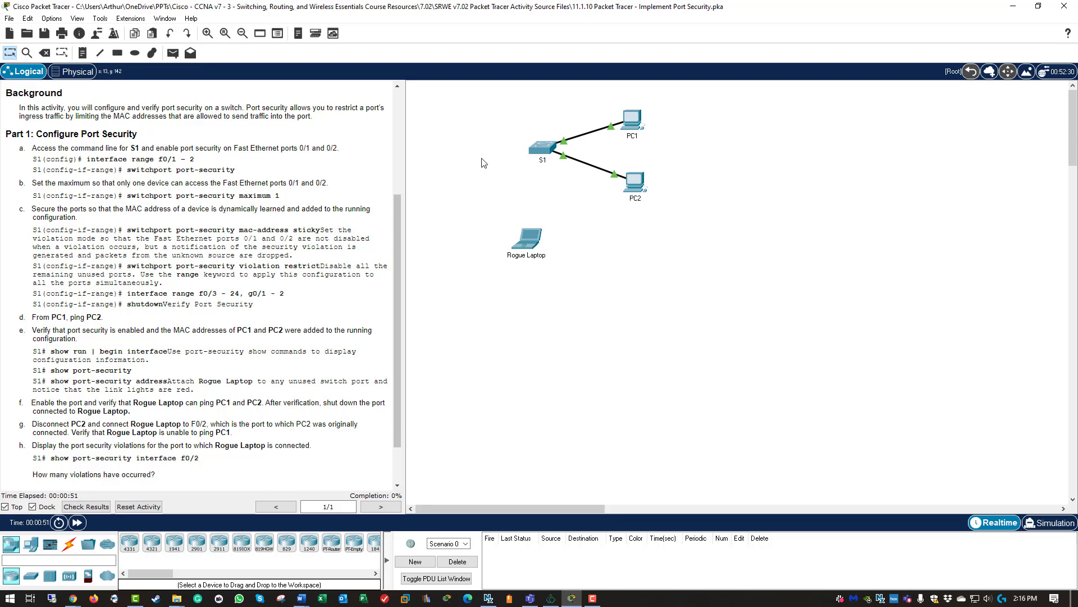
click(542, 148)
drag(527, 104, 845, 89)
click(744, 111)
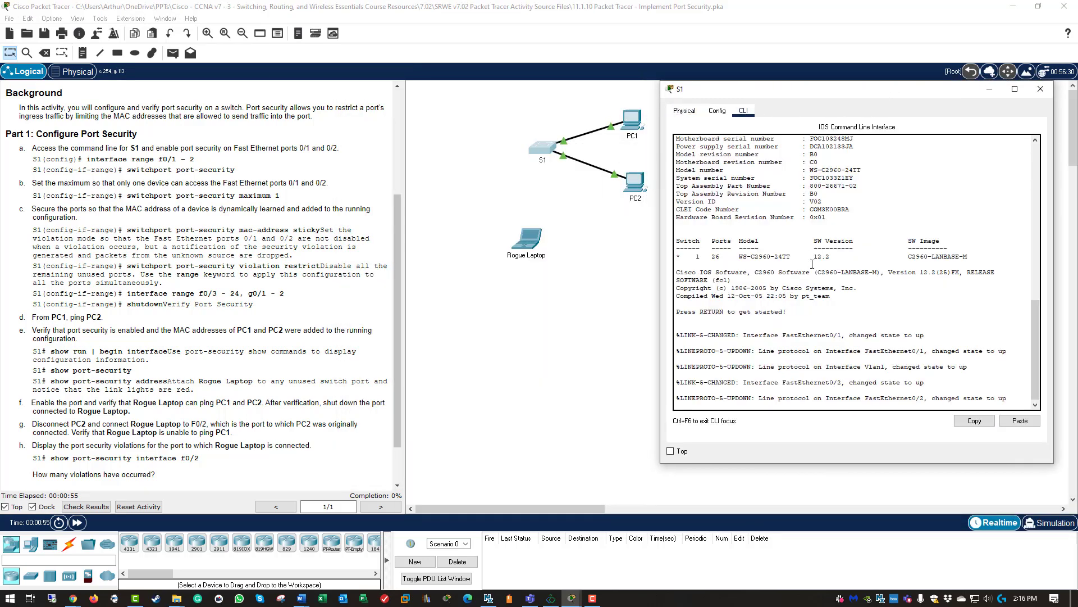
key(Return)
key(Return)
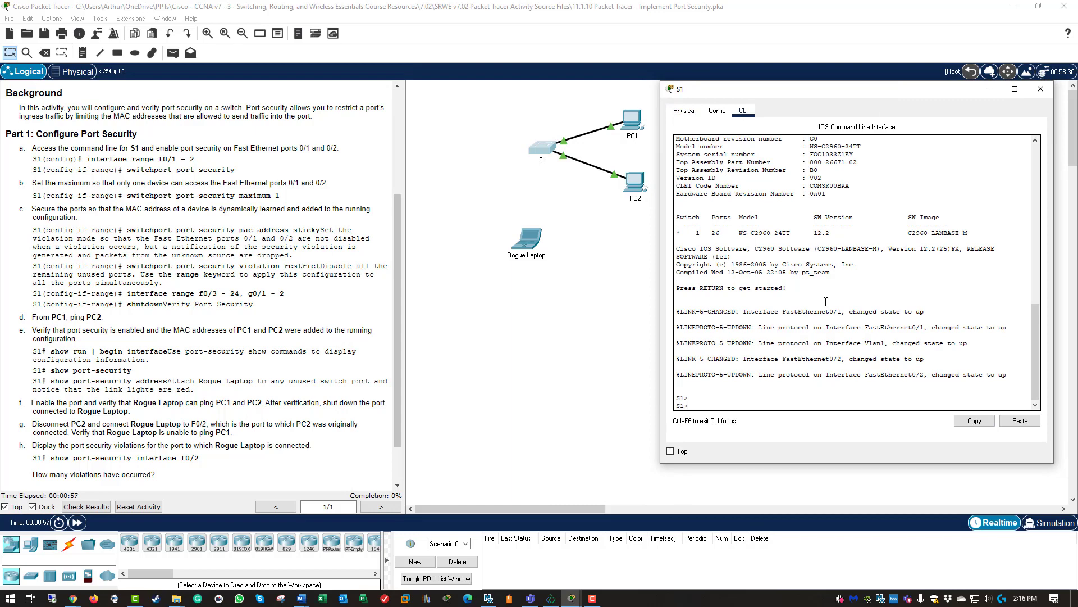
Enter global configuration mode on S1 and select the interface range fa0/1-2
text(en)
key(Return)
text(conf t)
key(Return)
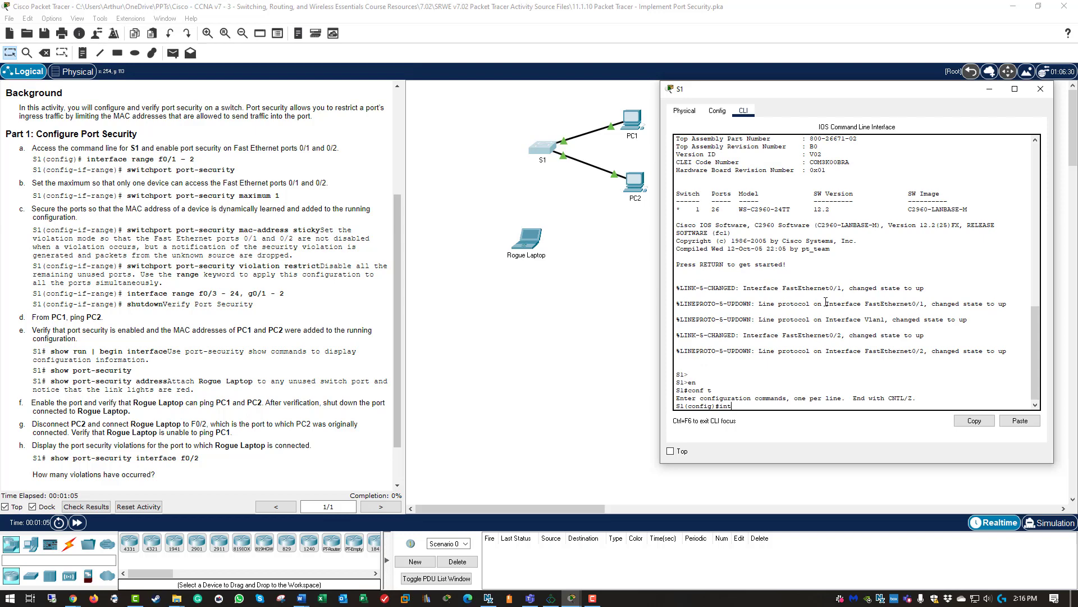
text(int range fa0/1-2)
key(Return)
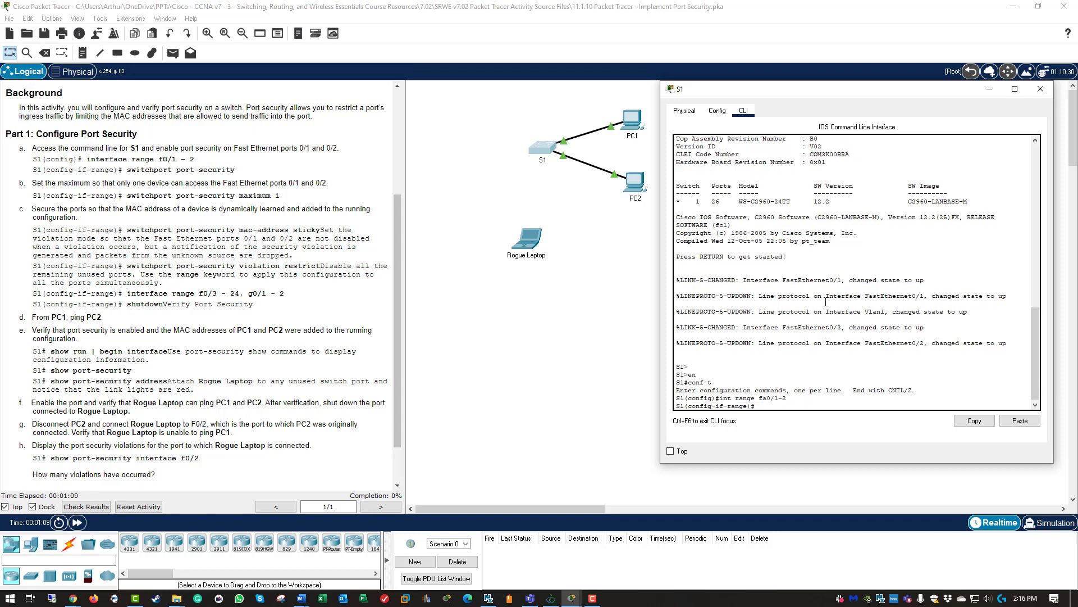
Enable switchport port security on the fa0/1-2 range
text(power)
key(BackSpace)
key(BackSpace)
key(BackSpace)
key(BackSpace)
text(sw po)
key(Tab)
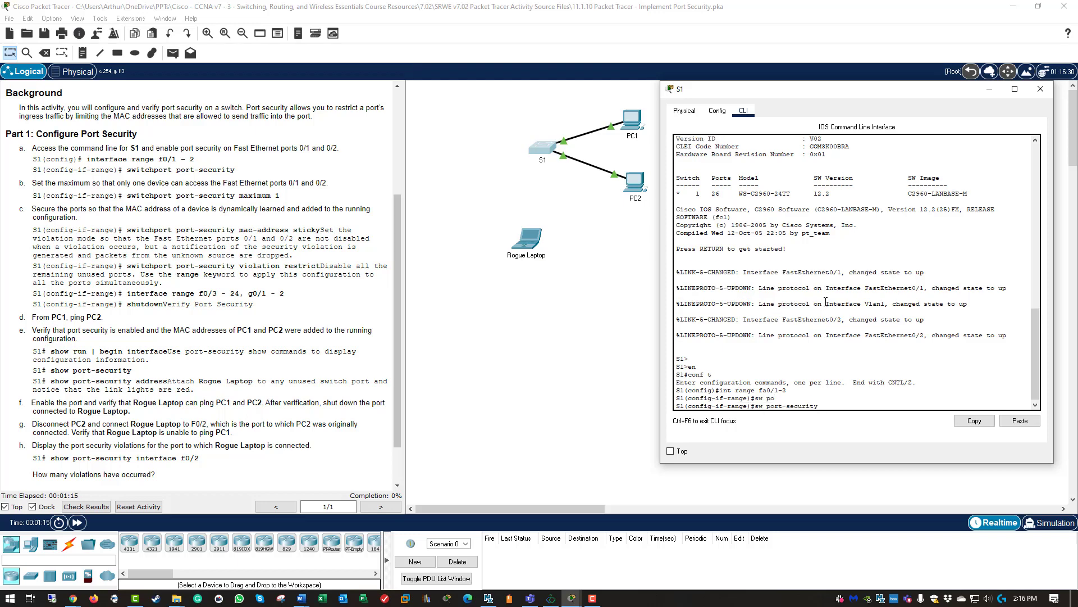
key(Return)
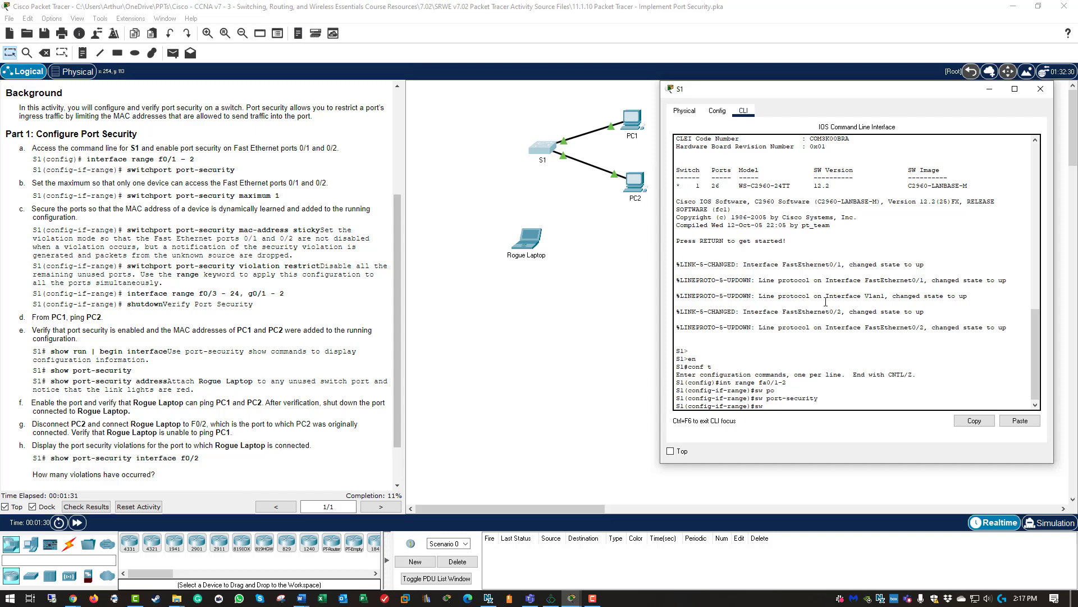
Set the port-security maximum to 1 device on the fa0/1-2 range
text(port)
key(Tab)
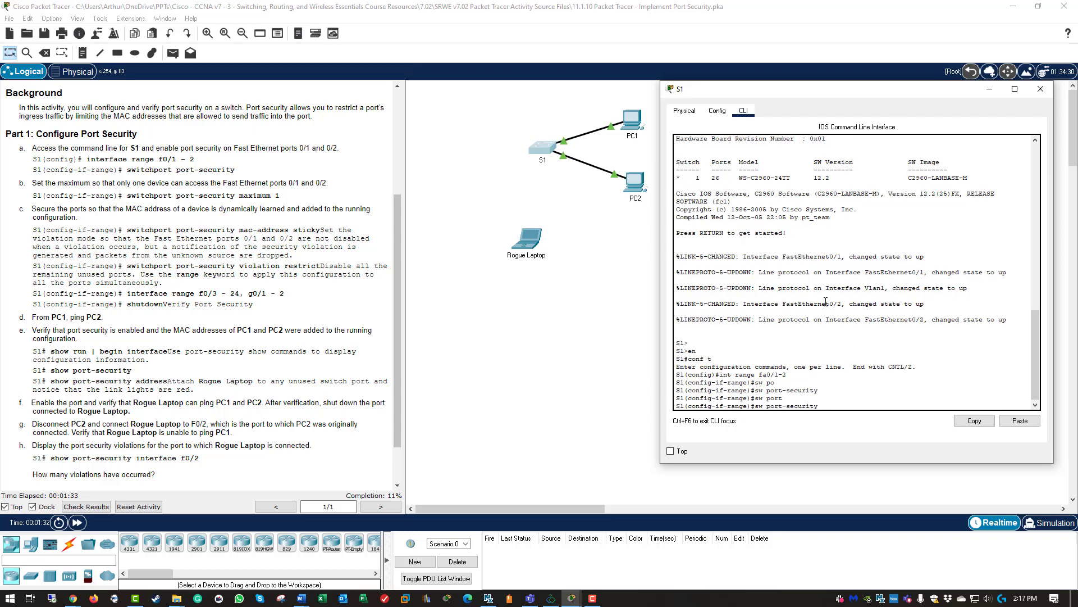
text(m)
key(Tab)
text(a)
key(Tab)
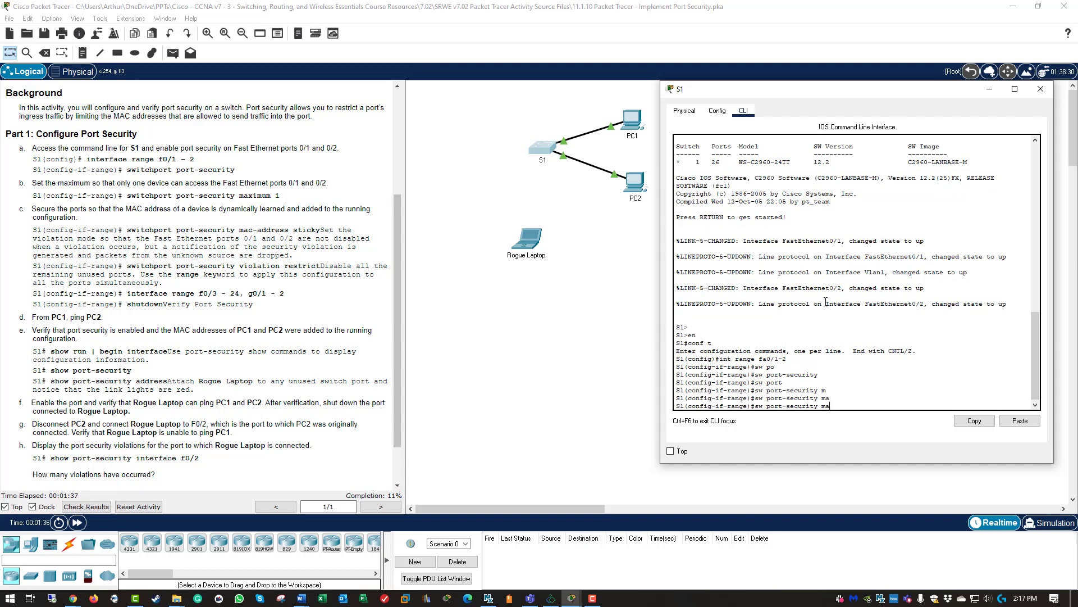
text(x 1)
key(Return)
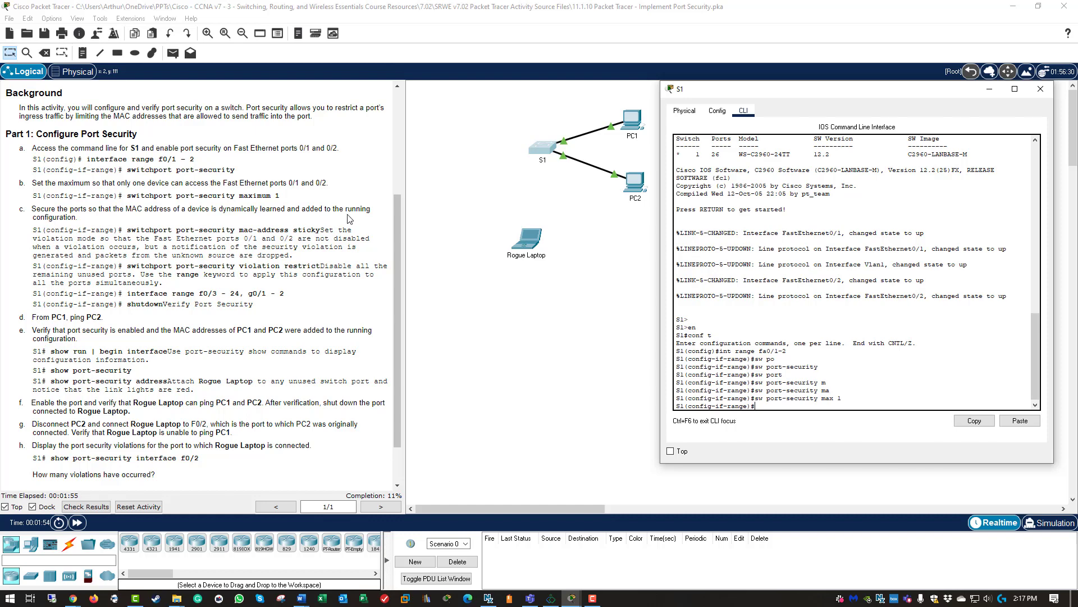
Configure sticky MAC address learning for port security on S1's fa0/1-2 range
click(331, 222)
drag(127, 231, 372, 259)
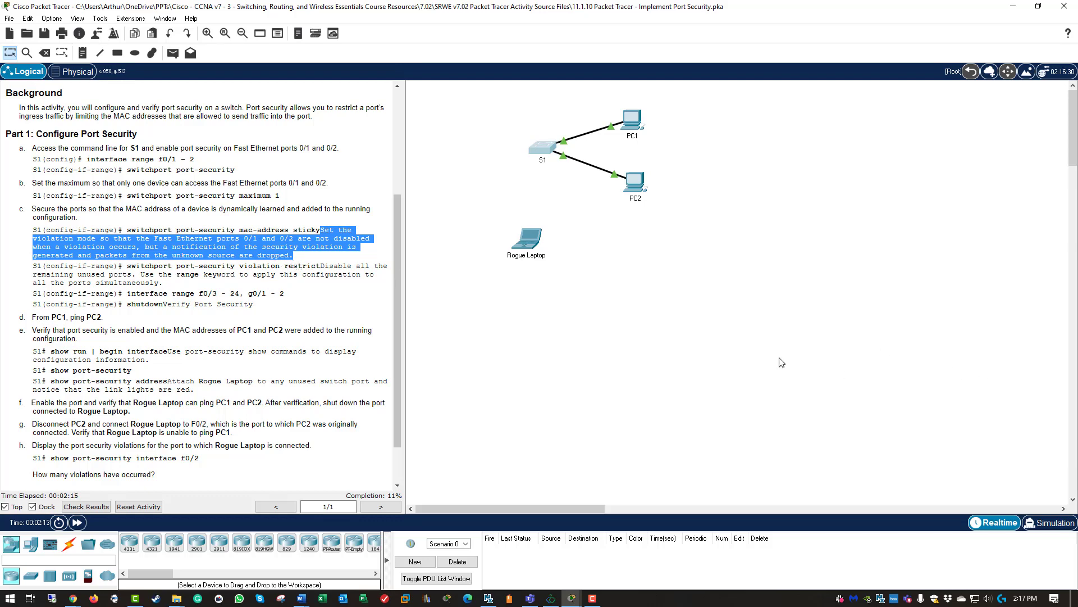
click(528, 157)
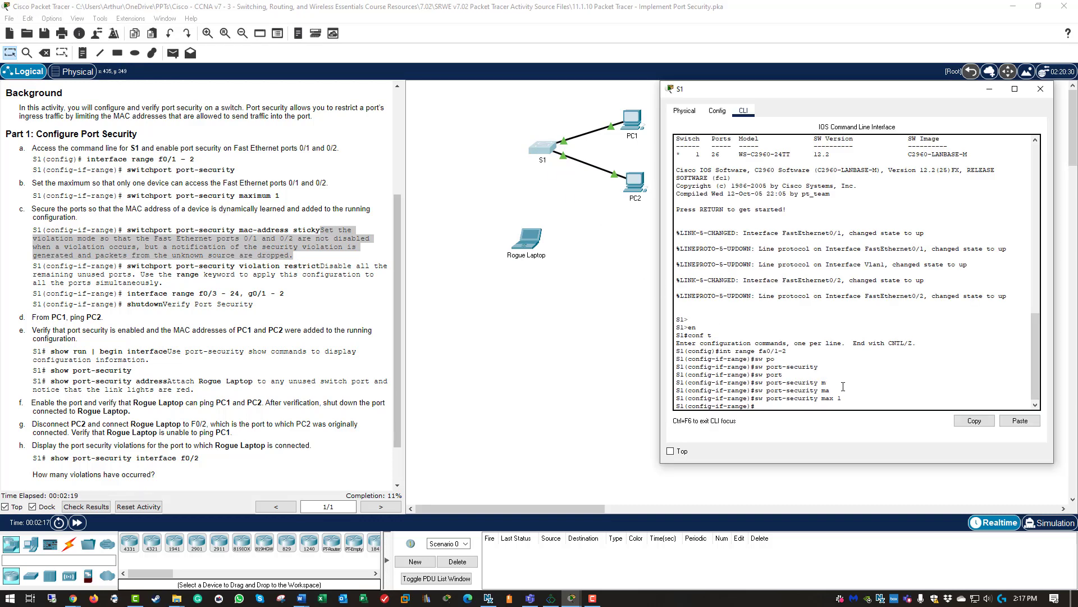
text(sw po)
key(Tab)
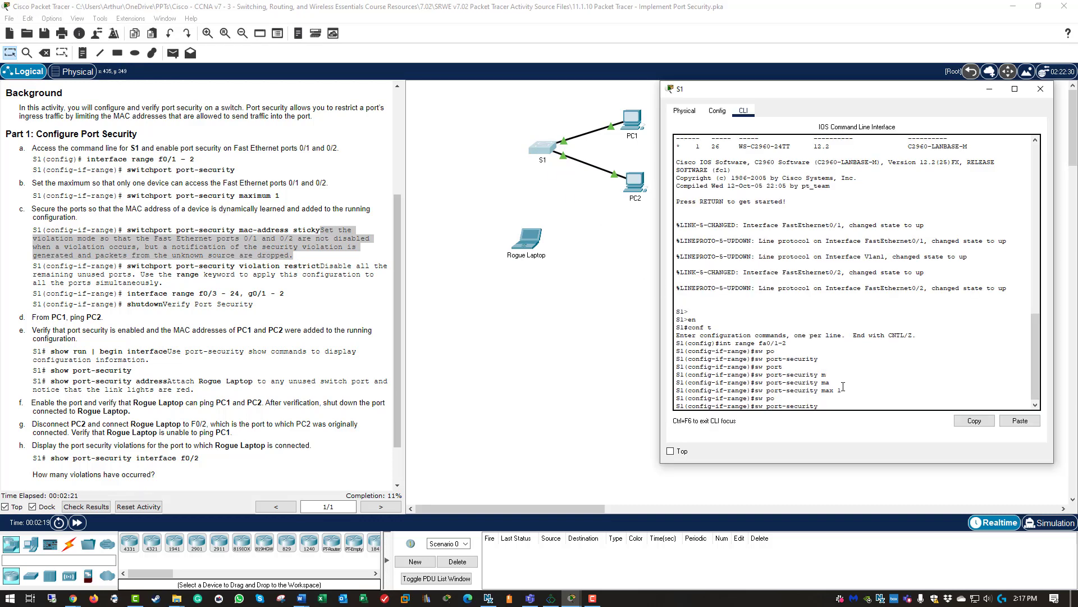
text(ma)
key(Tab)
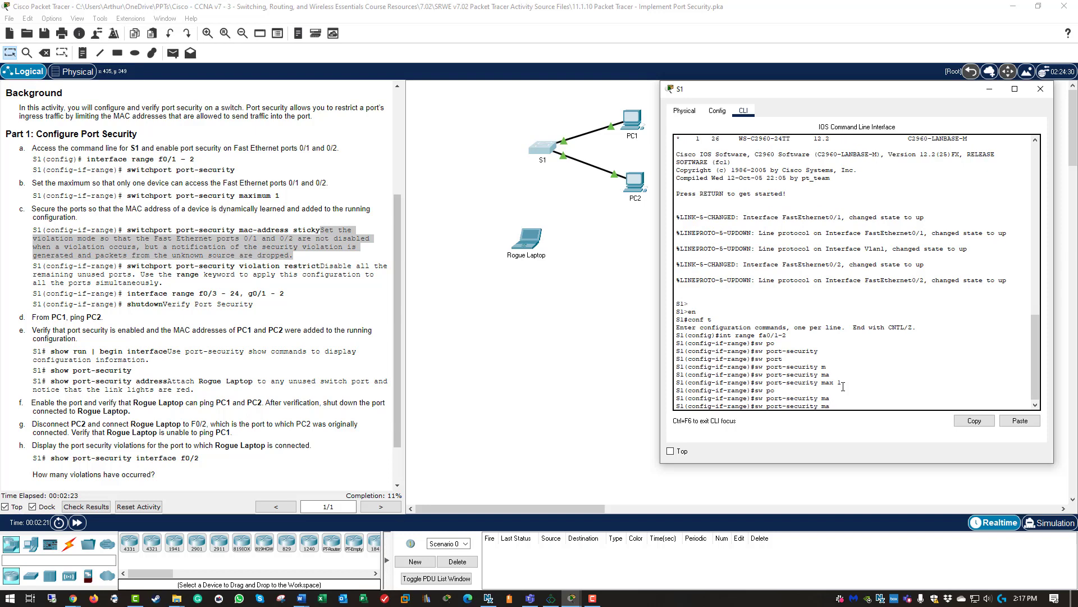
text(c)
key(Tab)
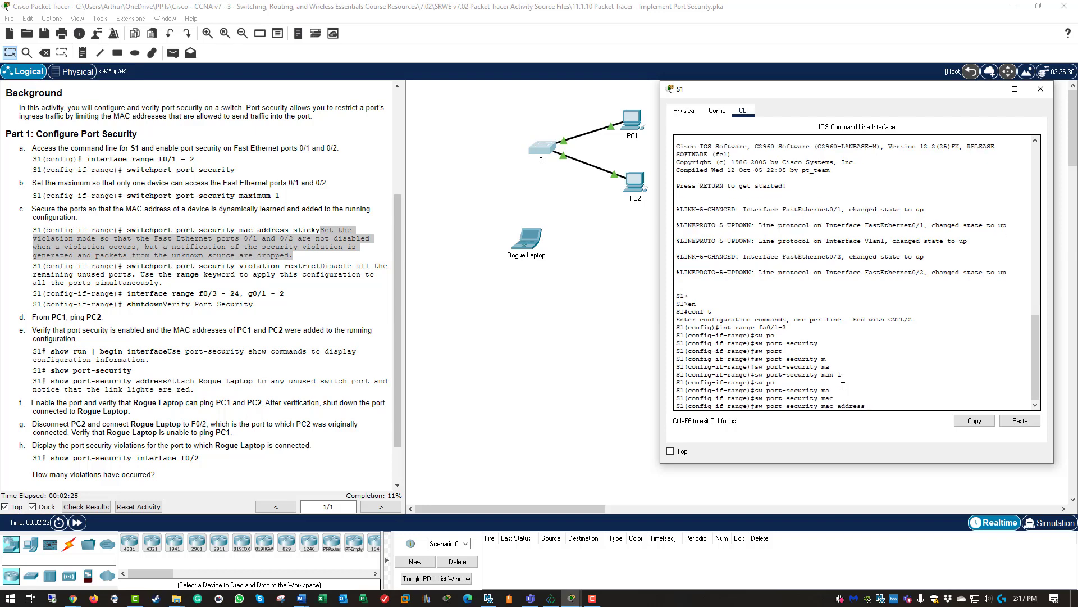
text(st)
key(Tab)
key(Return)
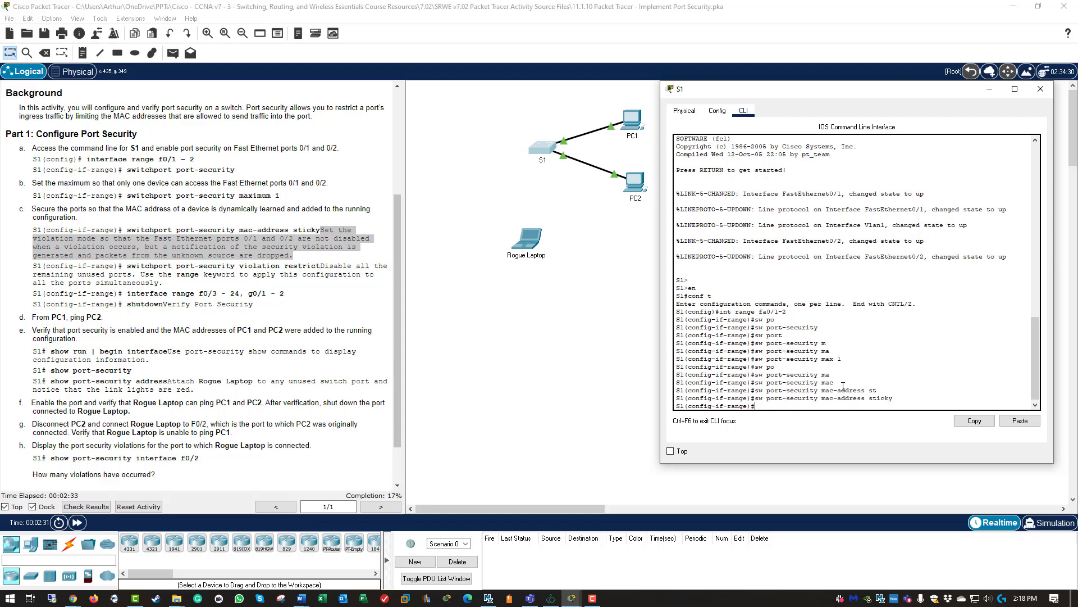
Set the port-security violation mode to restrict on the fa0/1-2 range
text(sw po)
key(Tab)
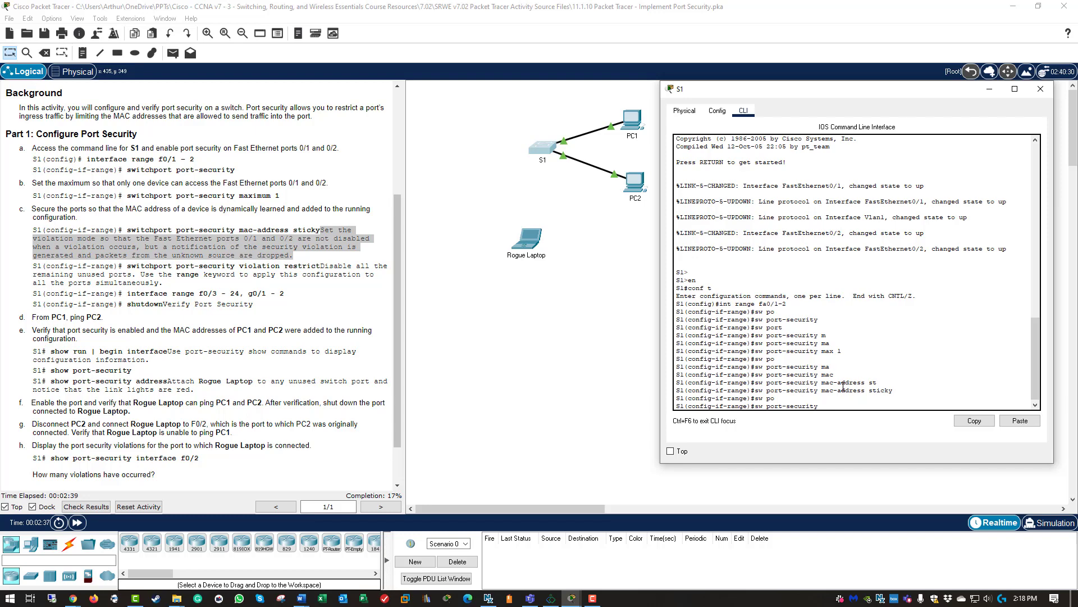
text(v)
key(Tab)
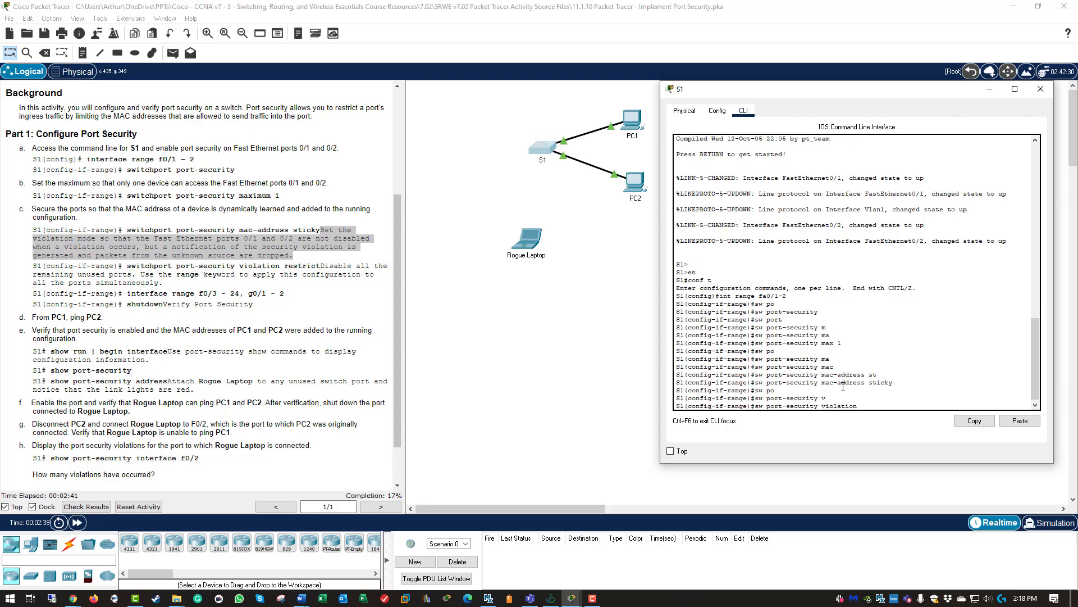
text(re)
key(Tab)
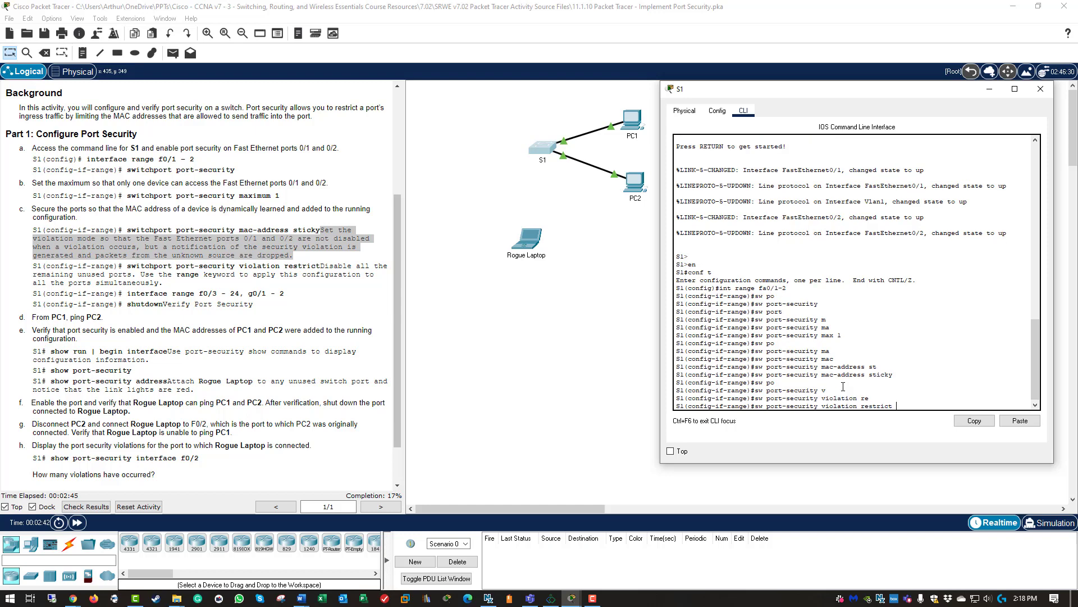
key(Return)
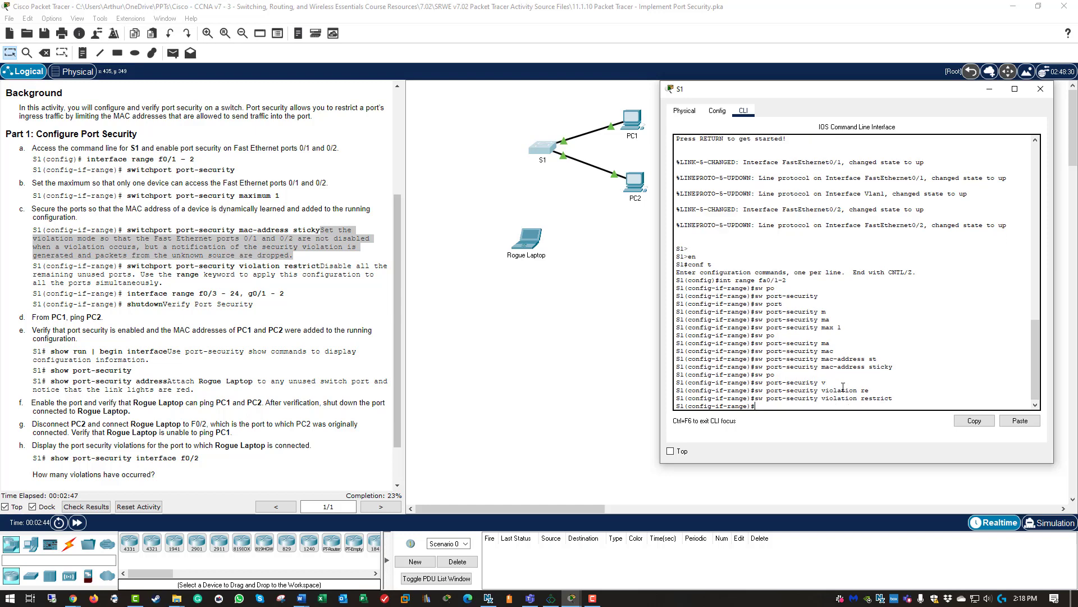
Review the entered port-security commands and the lab instruction about disabling the remaining unused ports
drag(901, 366, 820, 366)
click(927, 374)
double_click(888, 366)
click(137, 278)
drag(136, 266, 369, 272)
drag(149, 275, 329, 268)
click(329, 268)
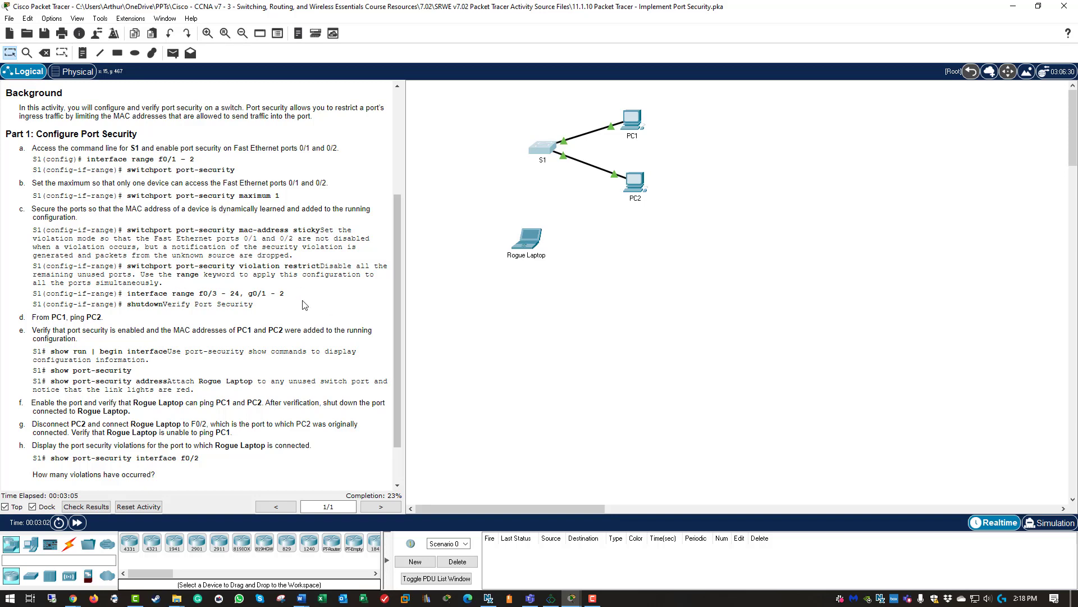
Return to S1's command line, exit the current interface range and select the range fa0/3-24, g0/1-2
click(550, 153)
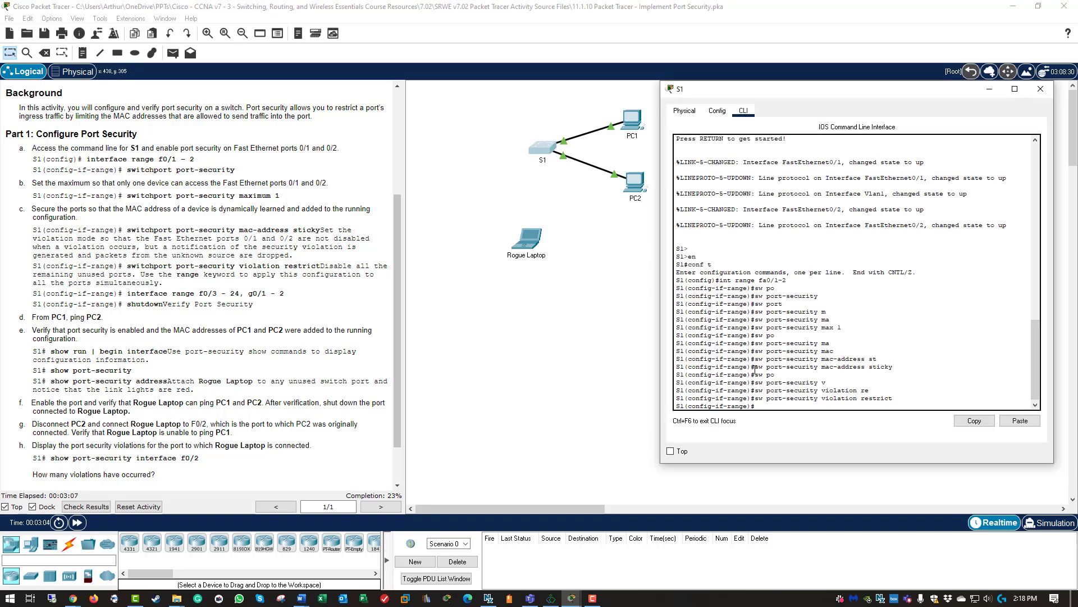
key(Return)
key(Return)
key(Return)
text(exit)
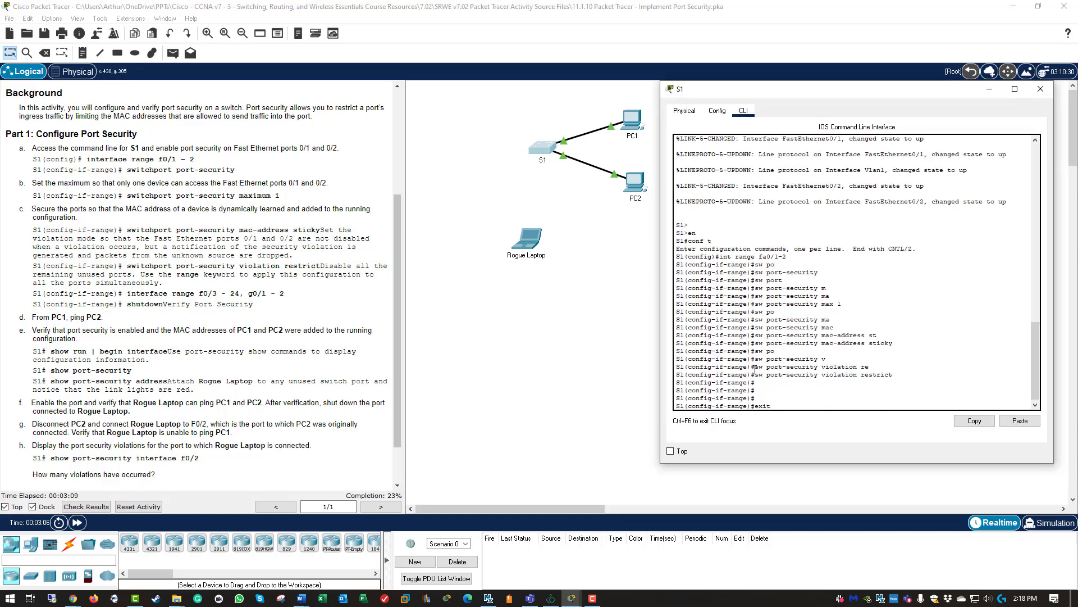
key(Return)
key(Return)
key(Return)
key(Return)
text(int rang)
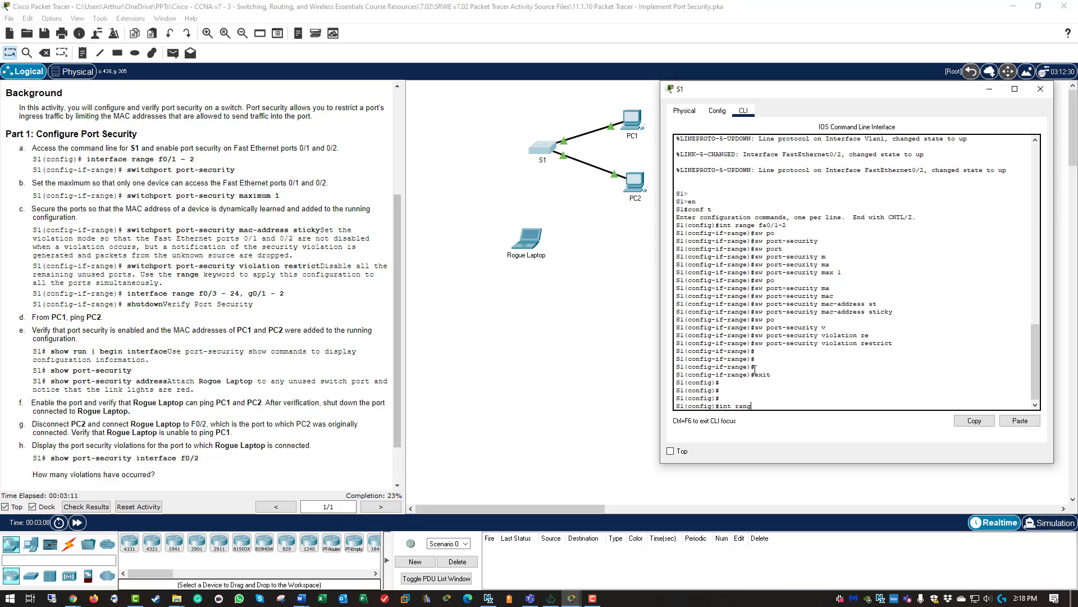
text(e fa0/3-24, g0/1-2)
key(Return)
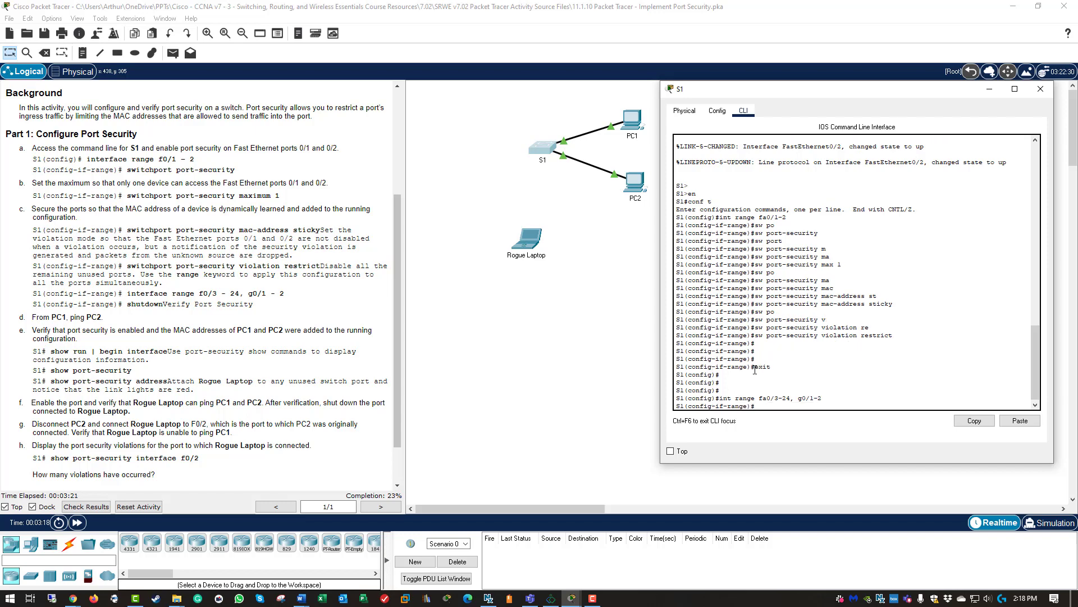
Shut down the unused ports in the selected range, check the interface messages and close the S1 window
text(sh d)
key(Return)
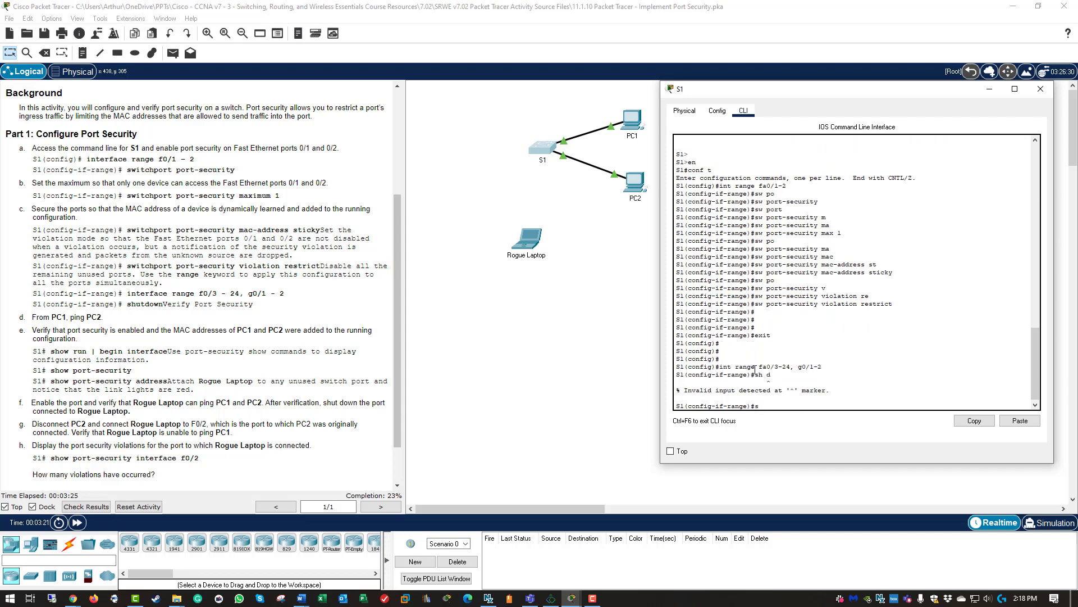
text(sh)
key(Return)
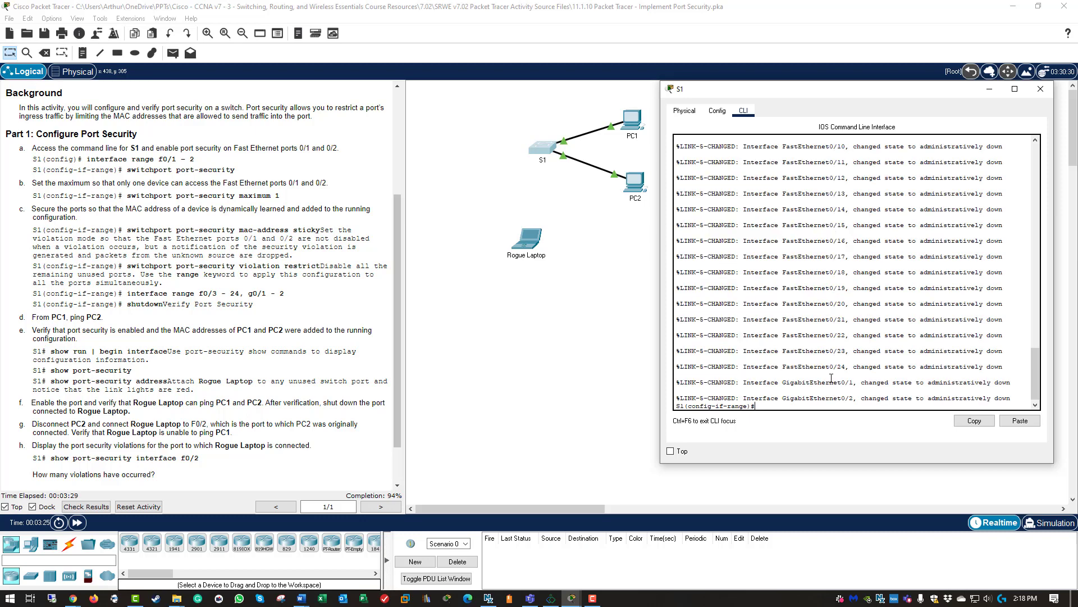
scroll(786, 234, up, 8)
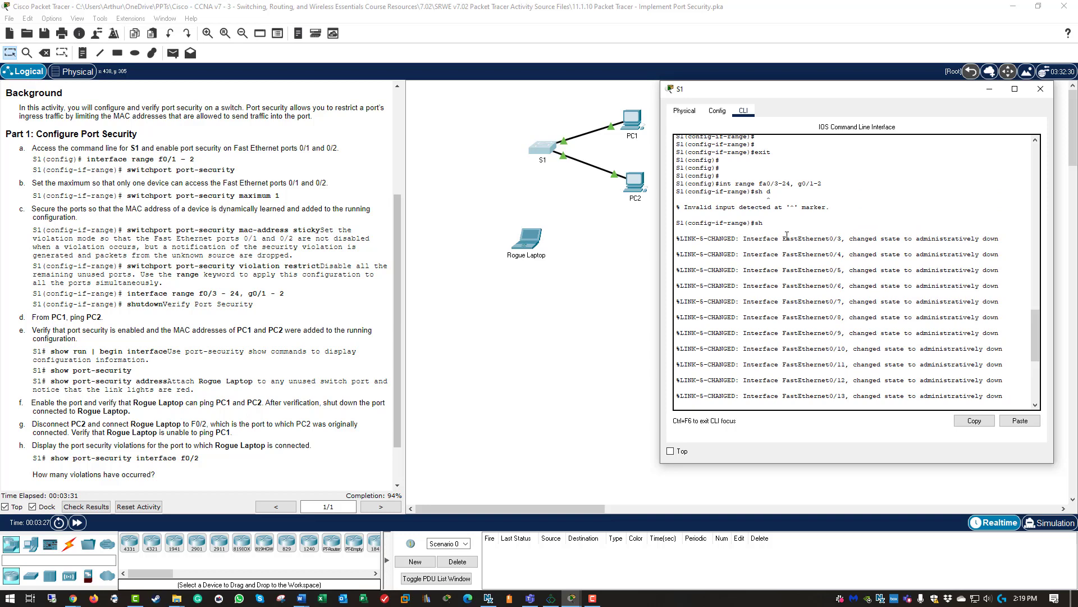
scroll(748, 229, down, 9)
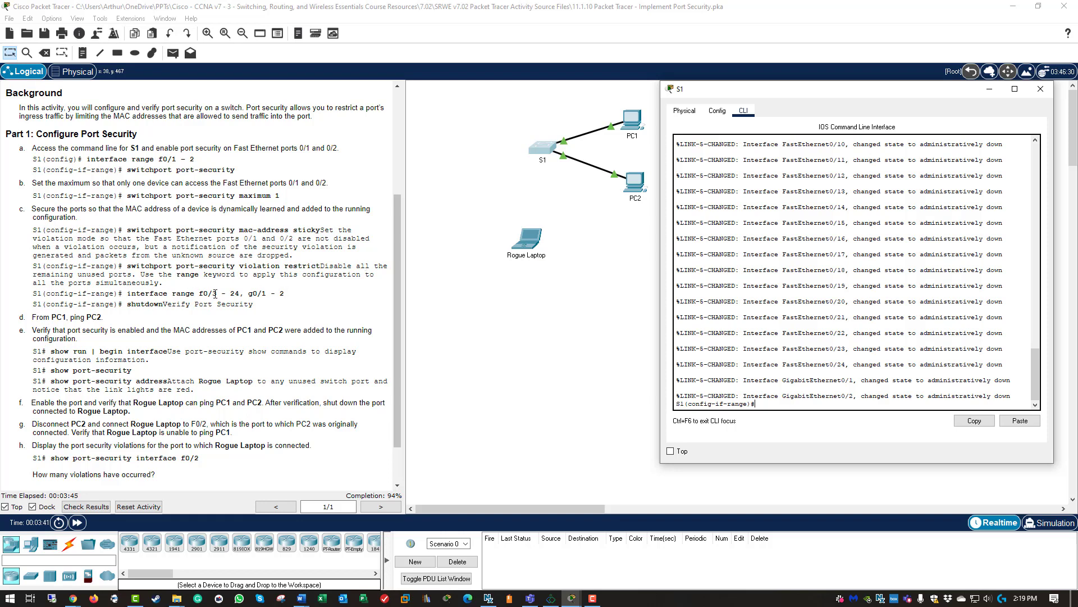
click(1041, 89)
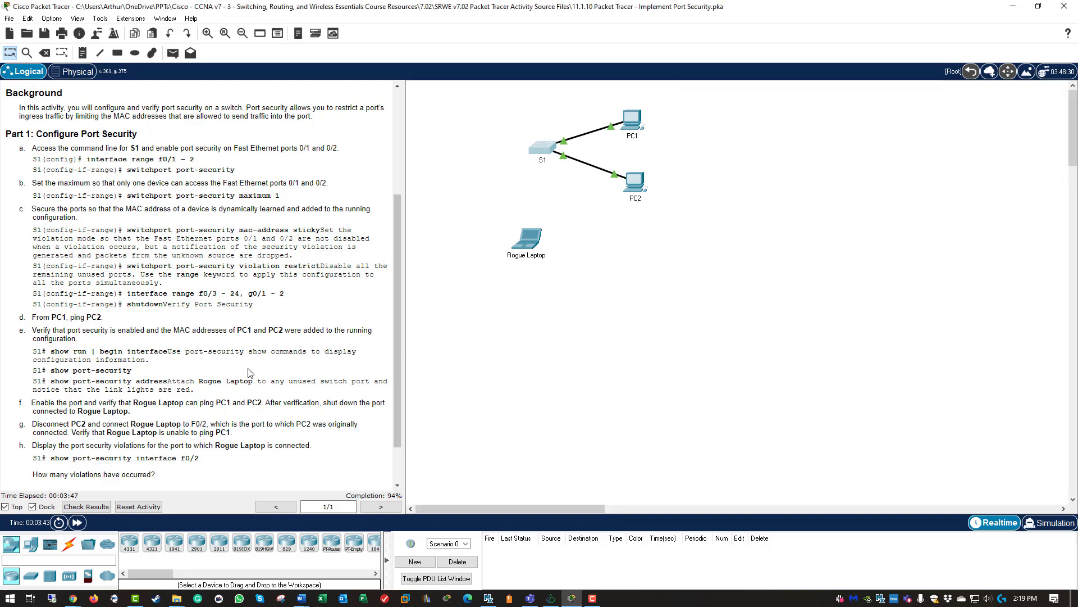
Ping PC2 at 10.10.10.11 from PC1's Command Prompt
click(634, 135)
click(433, 125)
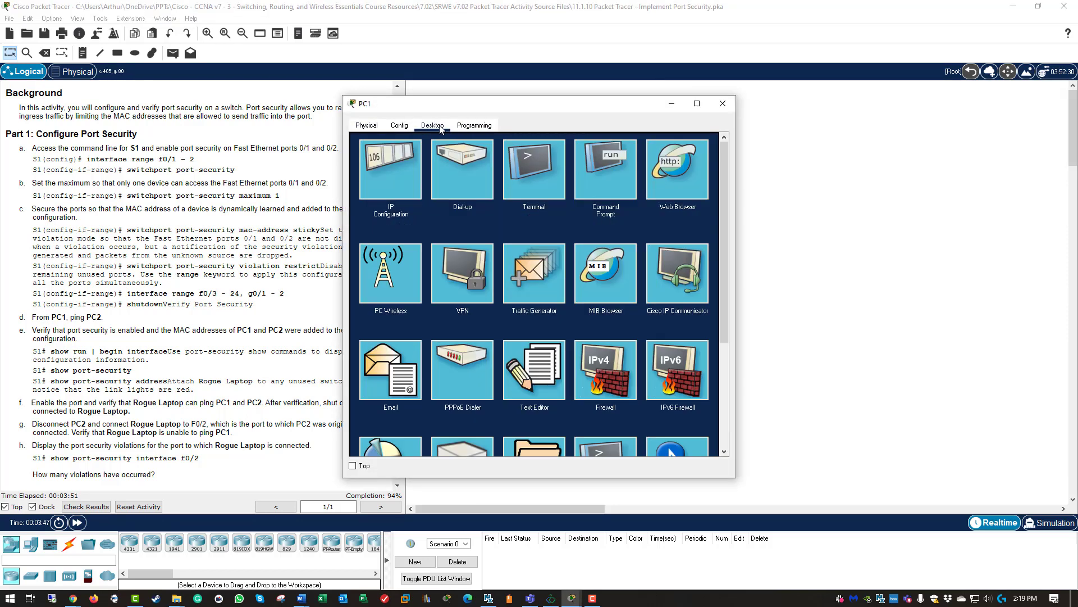
click(610, 165)
text(p)
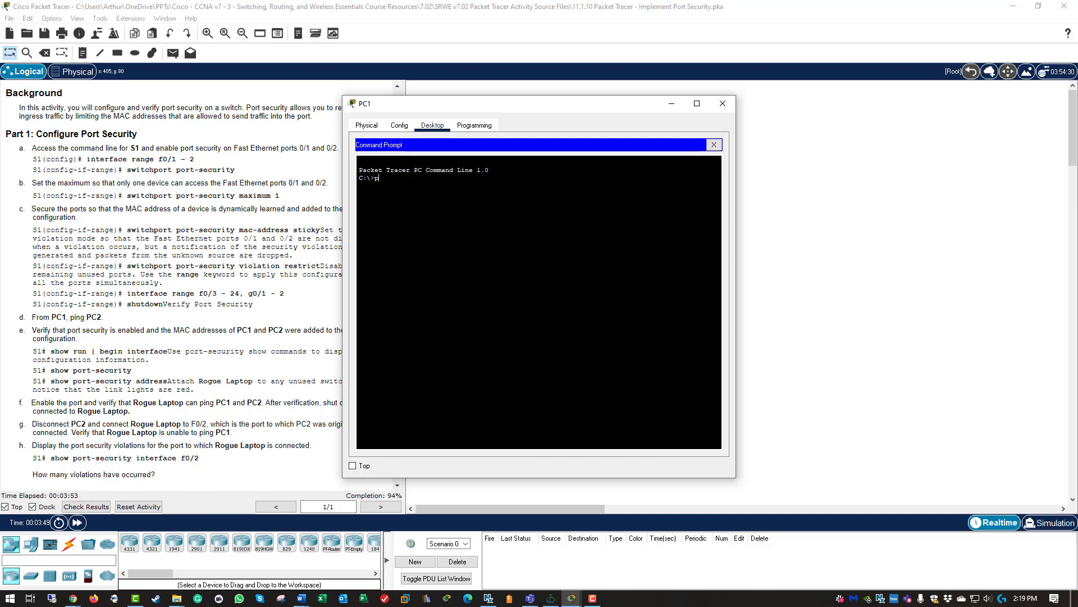
text(ing)
text(.10.10.11)
key(Return)
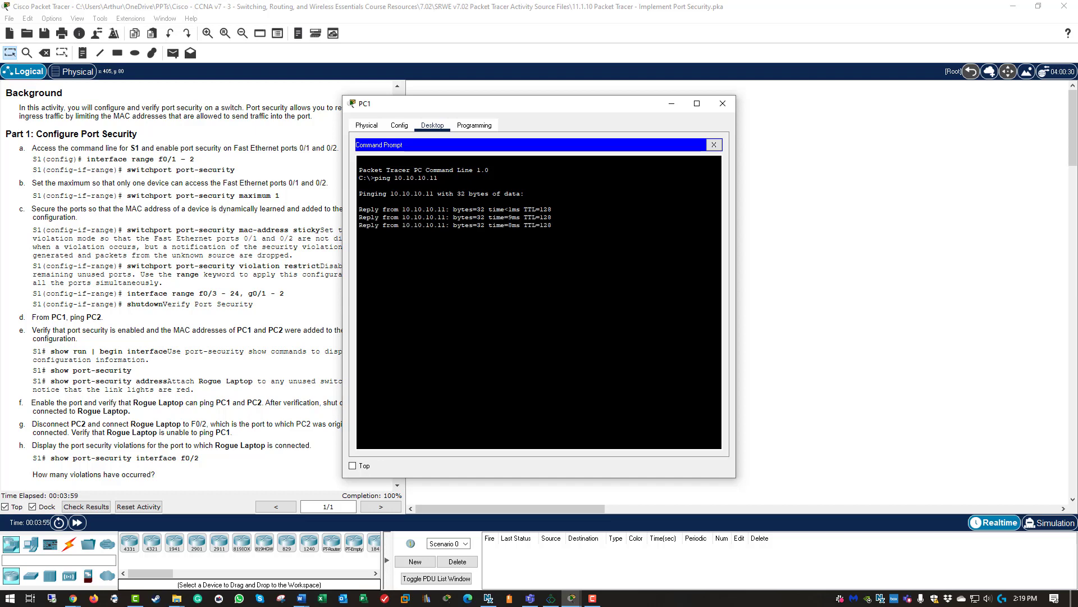
Close the PC1 window, ping PC1 at 10.10.10.10 from PC2's Command Prompt, and close PC2
click(723, 103)
click(635, 182)
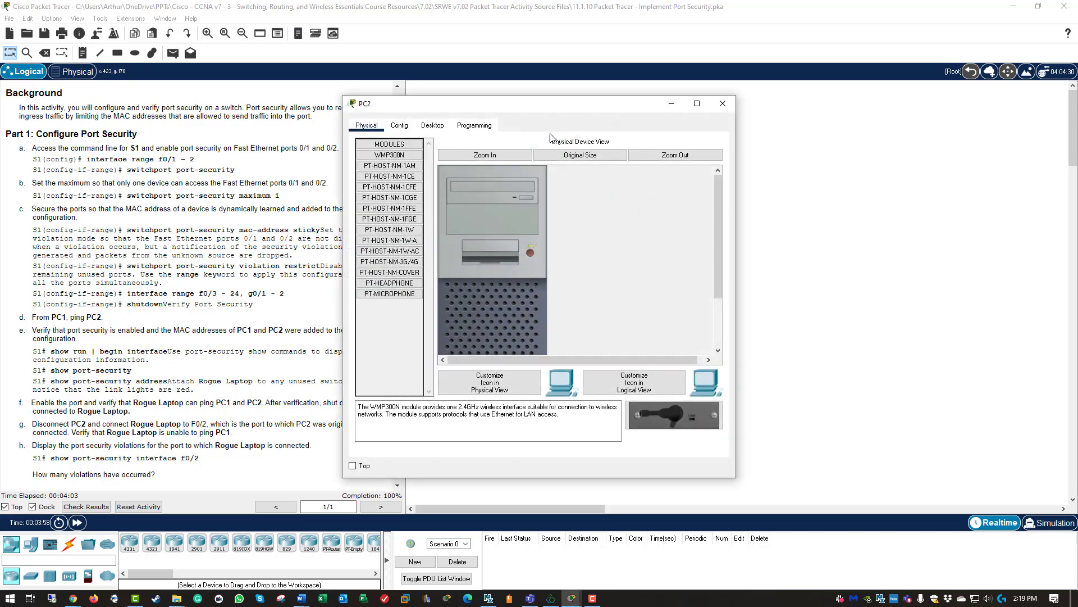
click(433, 125)
click(555, 190)
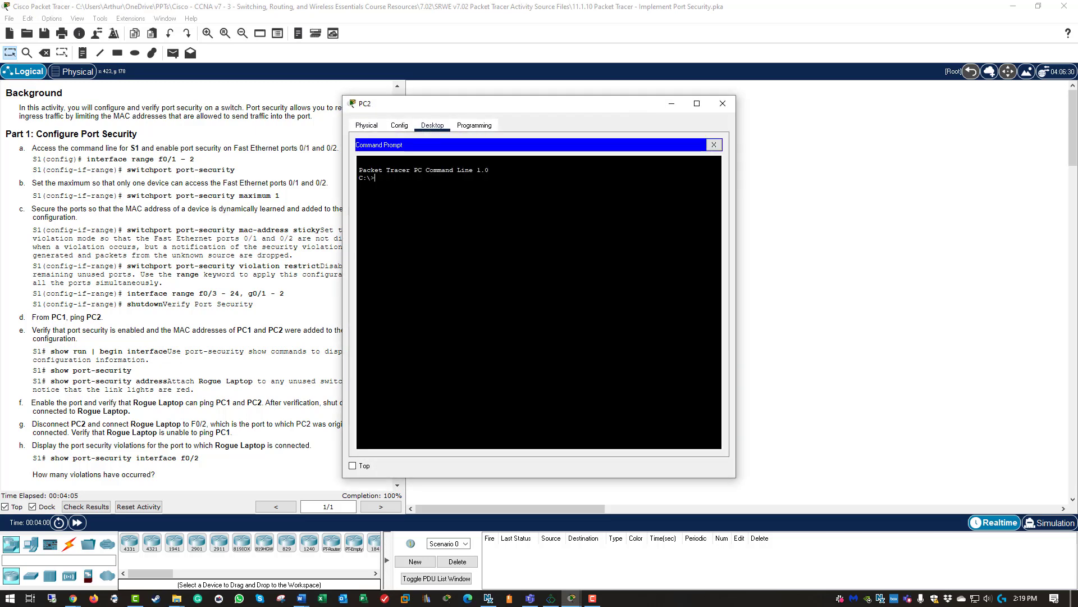
text(ping 10.10.10.10.)
key(Return)
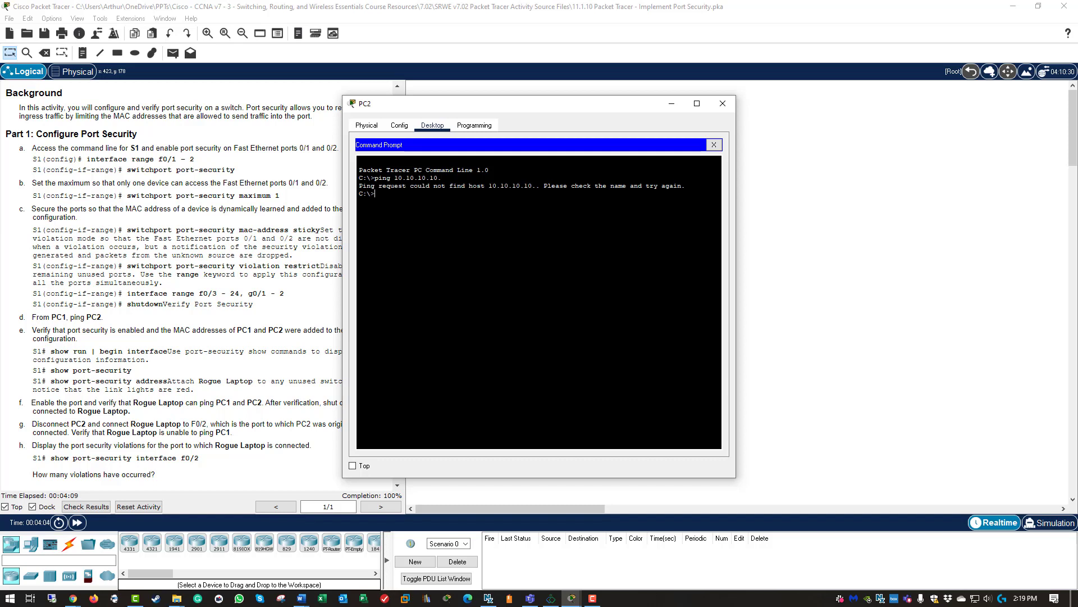
key(Up)
key(Return)
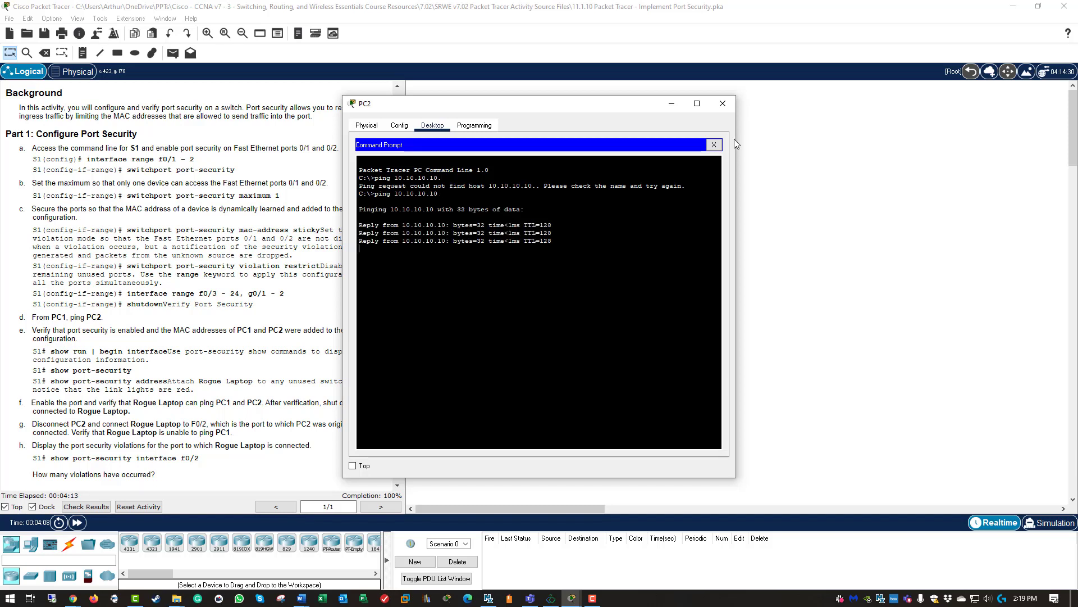
click(722, 103)
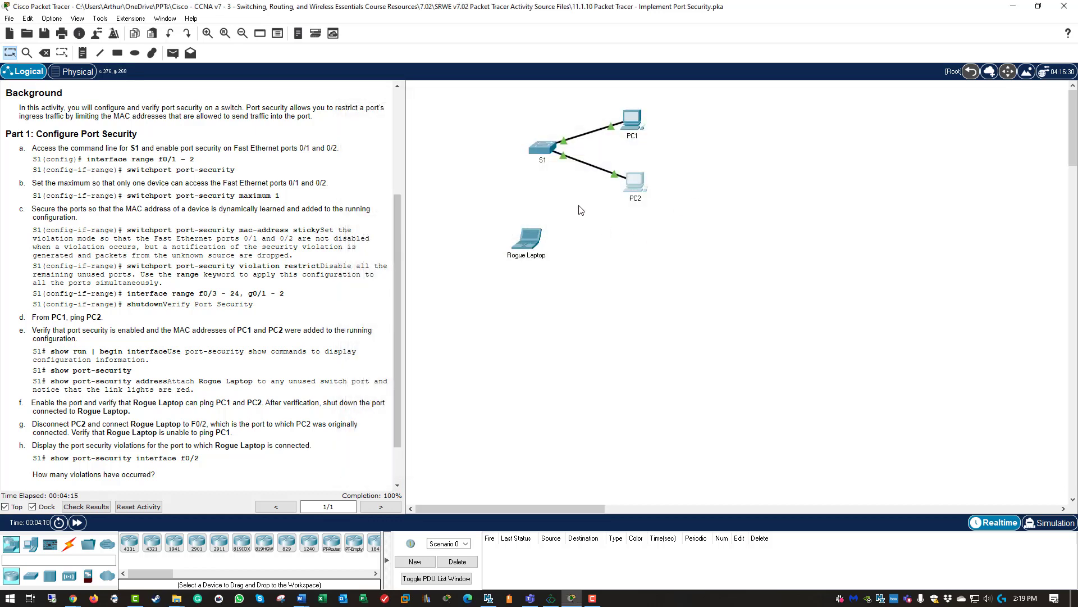
Open S1's command line and end interface-range configuration to get back to privileged EXEC mode
click(544, 146)
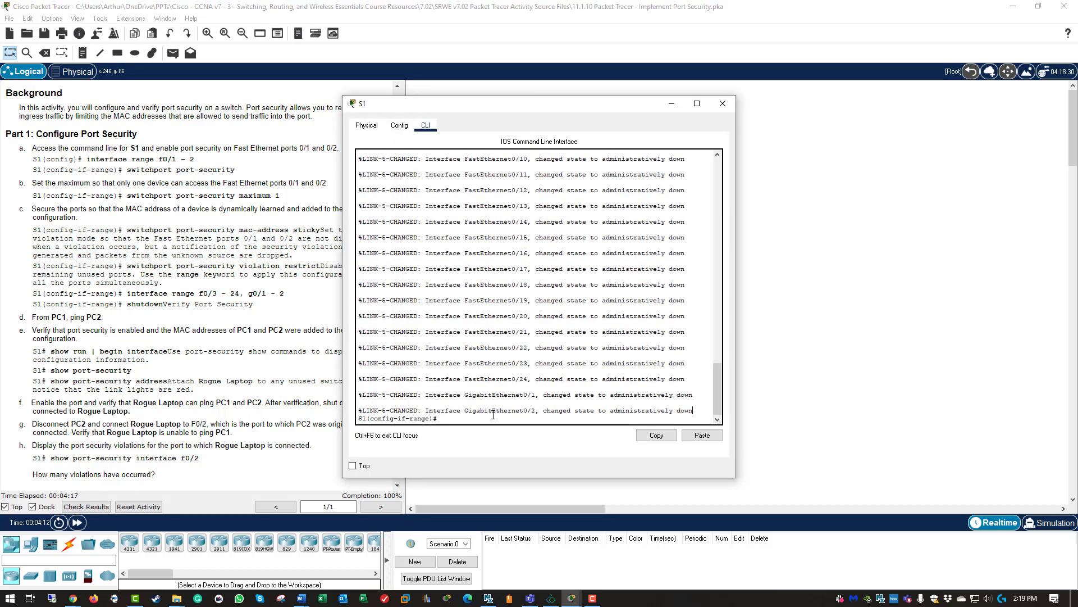
key(Return)
key(Return)
text(end)
key(Return)
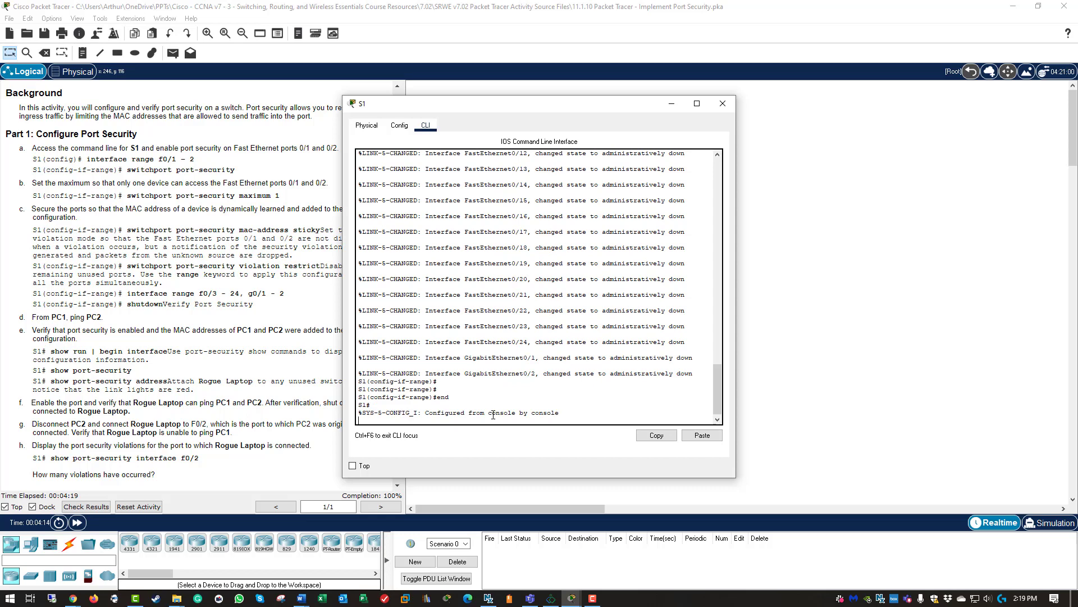
Display S1's MAC address table with show mac-address-table, checking the available completions of the command
key(Return)
text(show ma)
key(Tab)
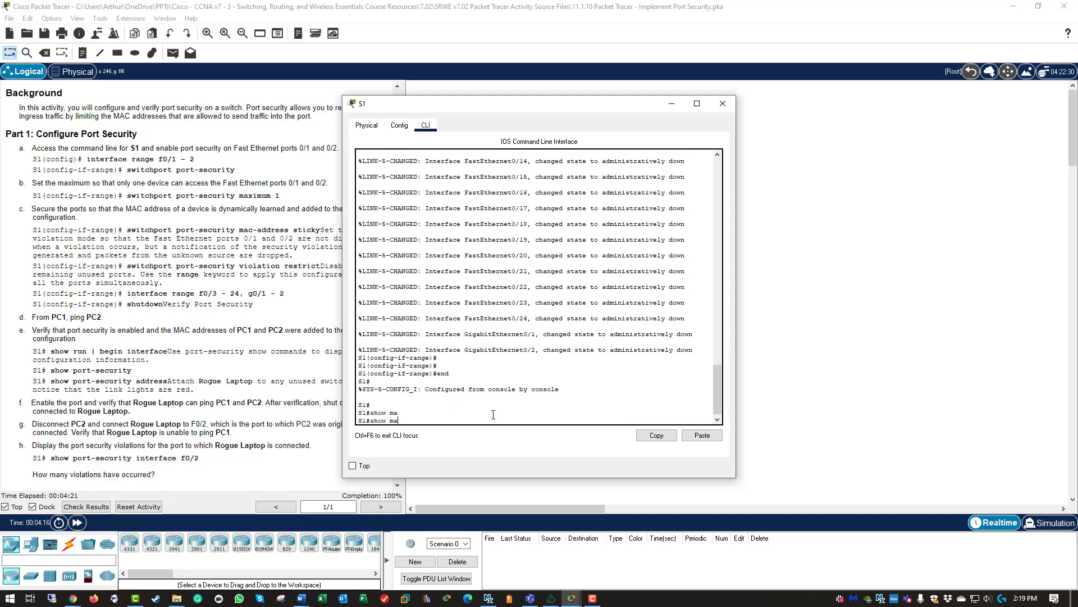
text(cq)
key(Tab)
key(BackSpace)
key(Tab)
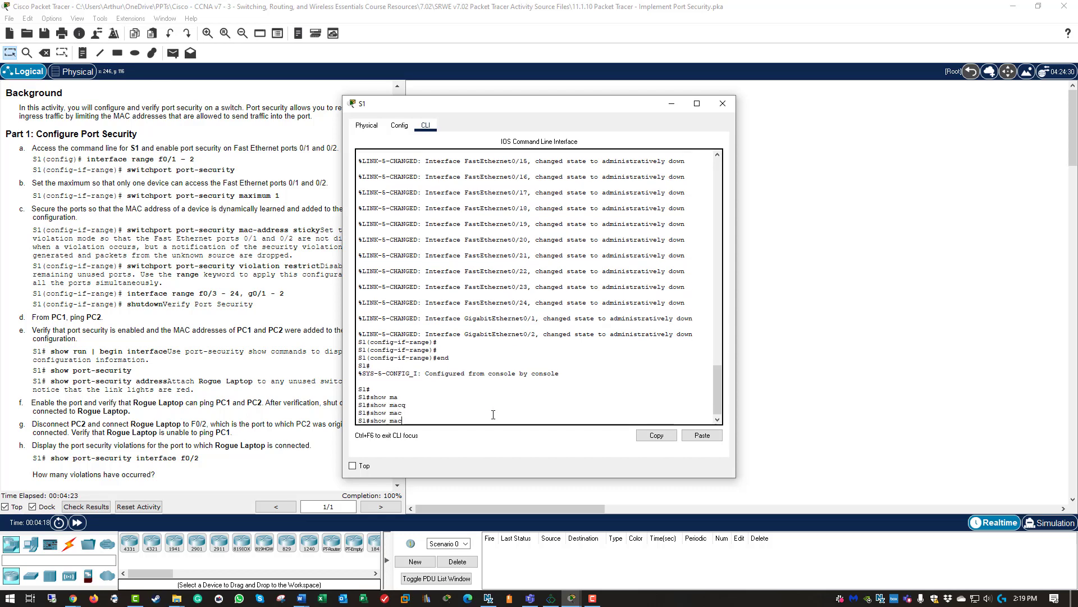
text(?)
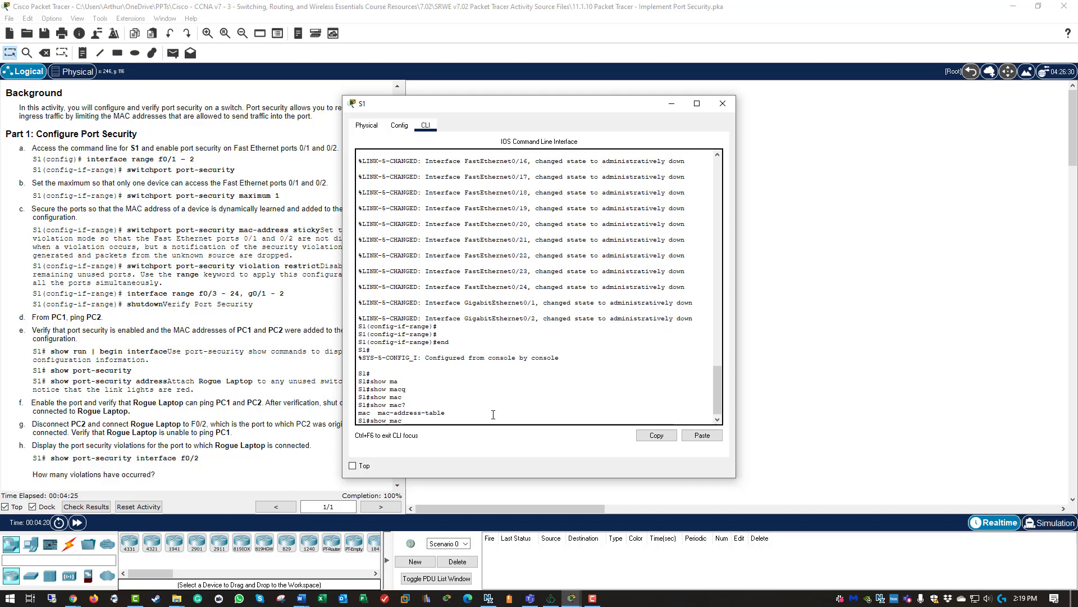
key(Tab)
key(Return)
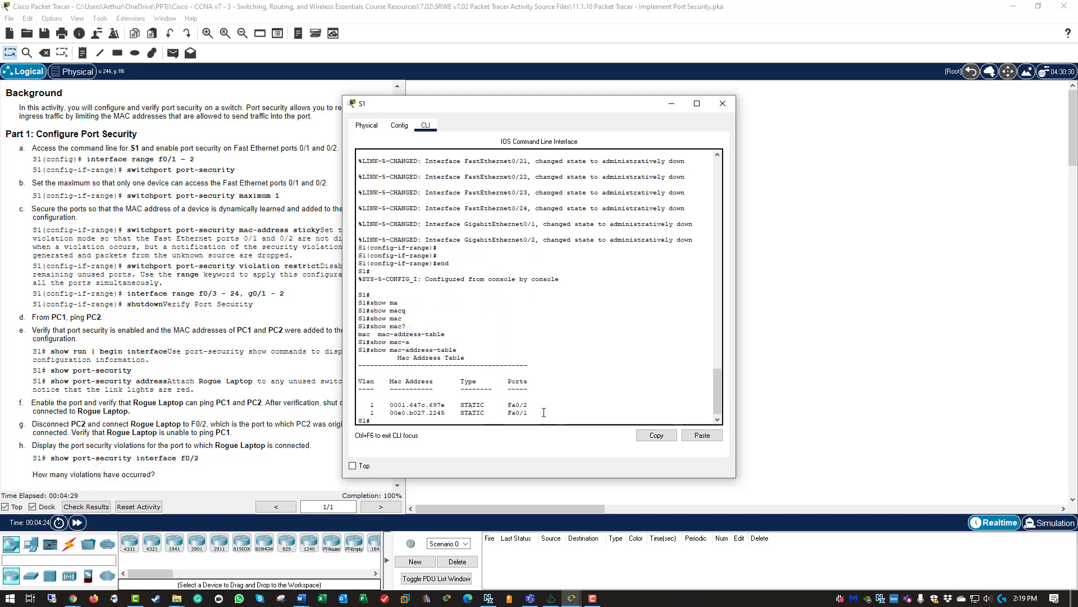
Examine the MAC addresses and ports in the table, and move the S1 window clear of the lab instructions
drag(528, 415, 349, 407)
click(386, 391)
drag(528, 403, 504, 412)
click(504, 412)
drag(498, 110, 773, 112)
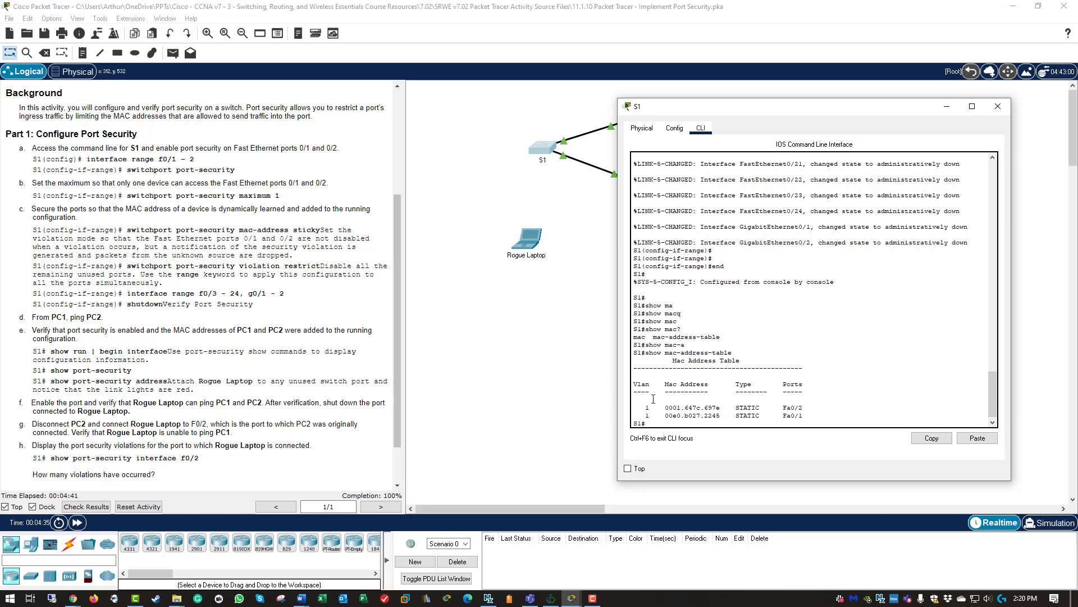
Display S1's running configuration from the interface section onward with show run | begin interface
text(show run | begin intergace)
key(Return)
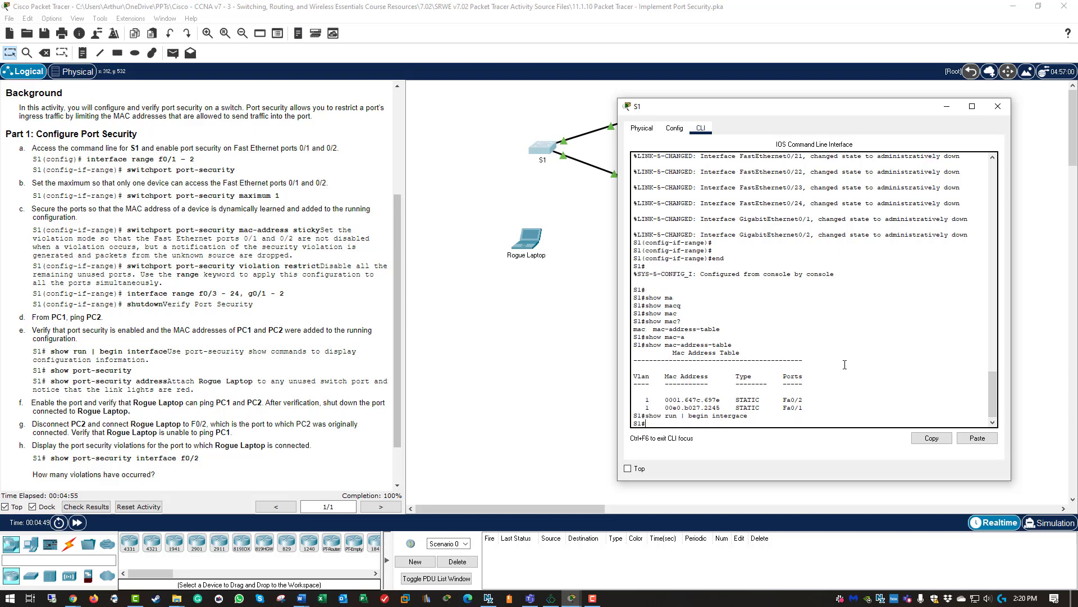
key(Up)
key(BackSpace)
key(BackSpace)
key(BackSpace)
text(ace)
key(Return)
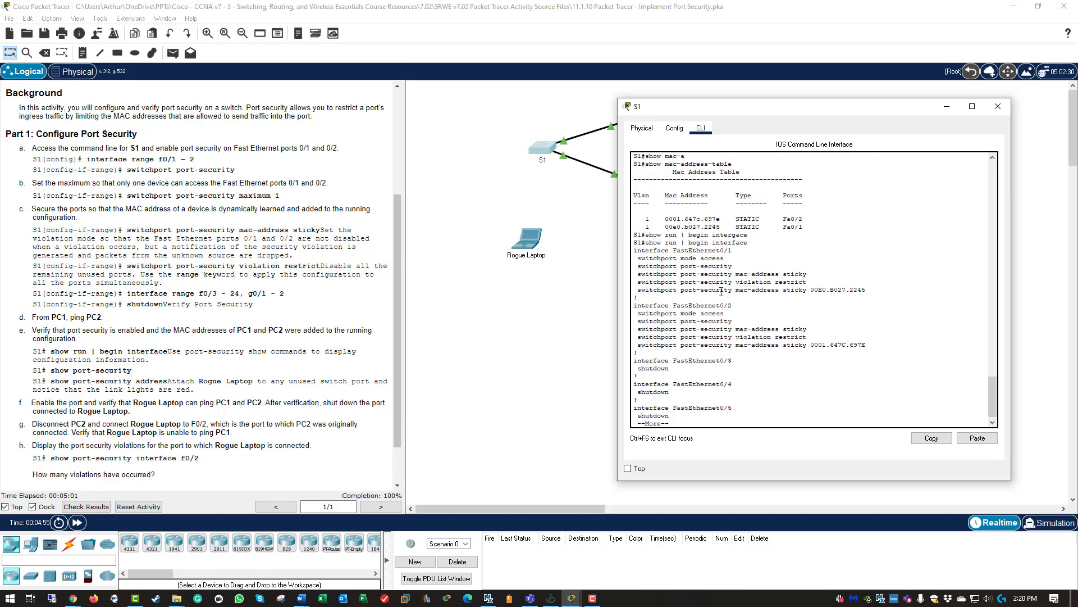
Examine the port-security and sticky MAC address lines under FastEthernet0/1, and quit the configuration listing
drag(635, 246, 748, 243)
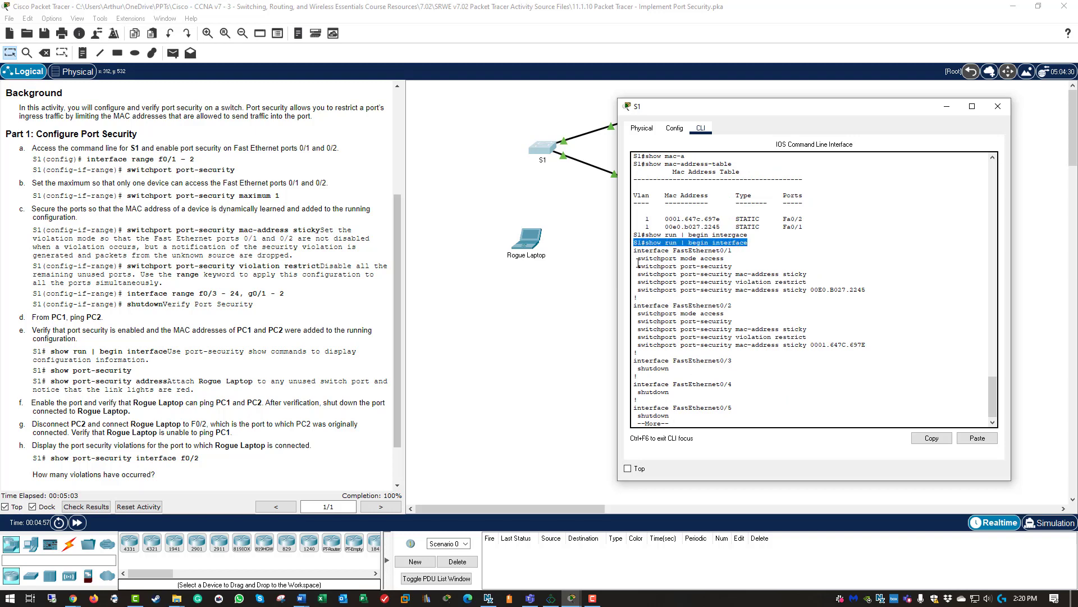
drag(636, 254, 623, 277)
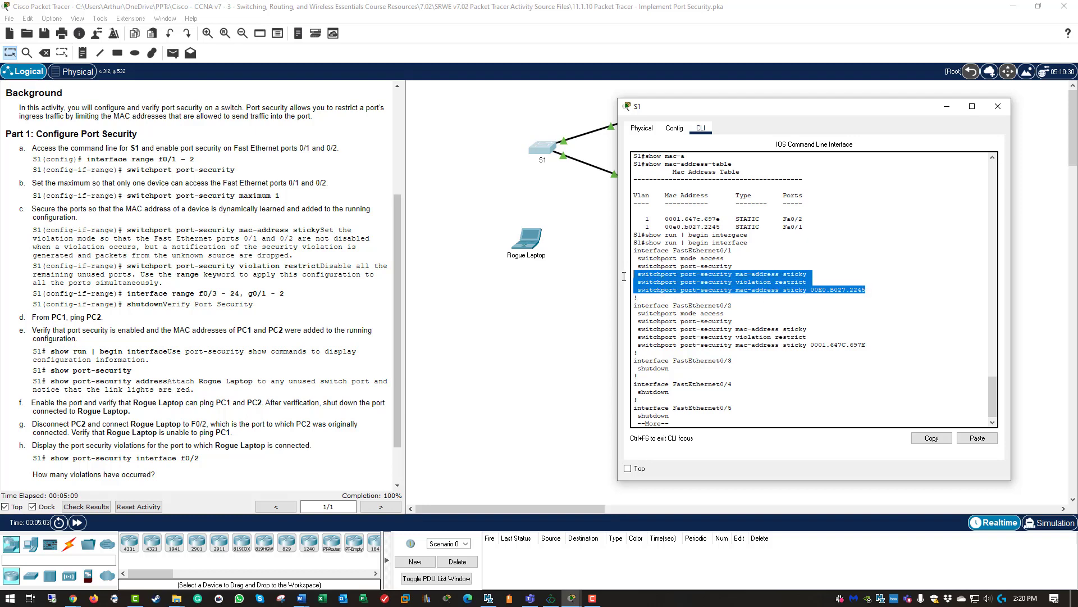
click(803, 298)
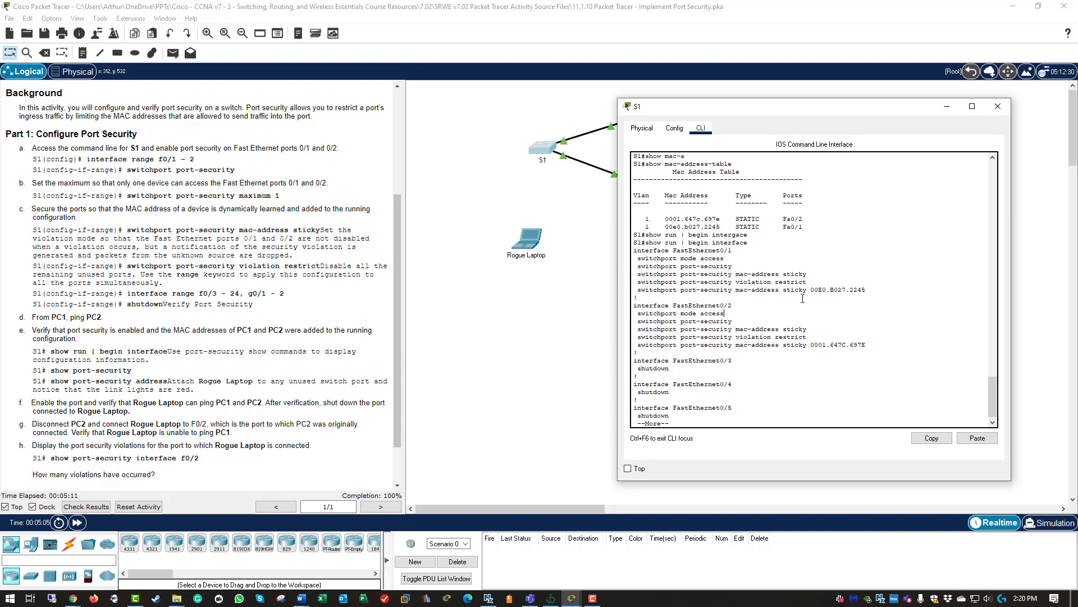
drag(811, 289, 636, 280)
drag(881, 290, 810, 291)
click(746, 411)
key(q)
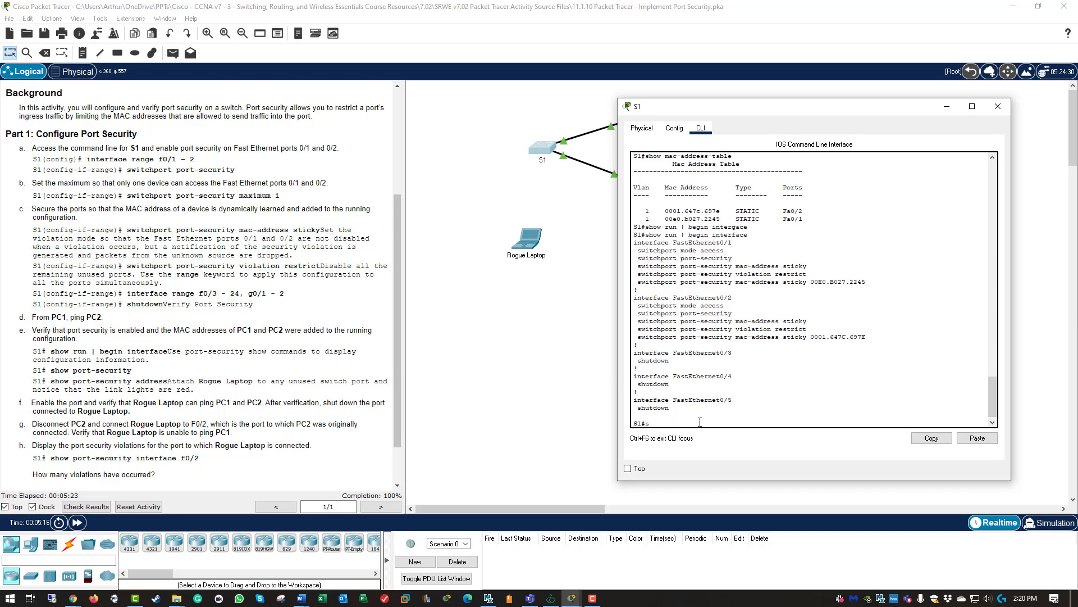
Display the switch's port-security summary with show port-security and examine the secured ports Fa0/1 and Fa0/2
text(show port)
key(Tab)
key(Return)
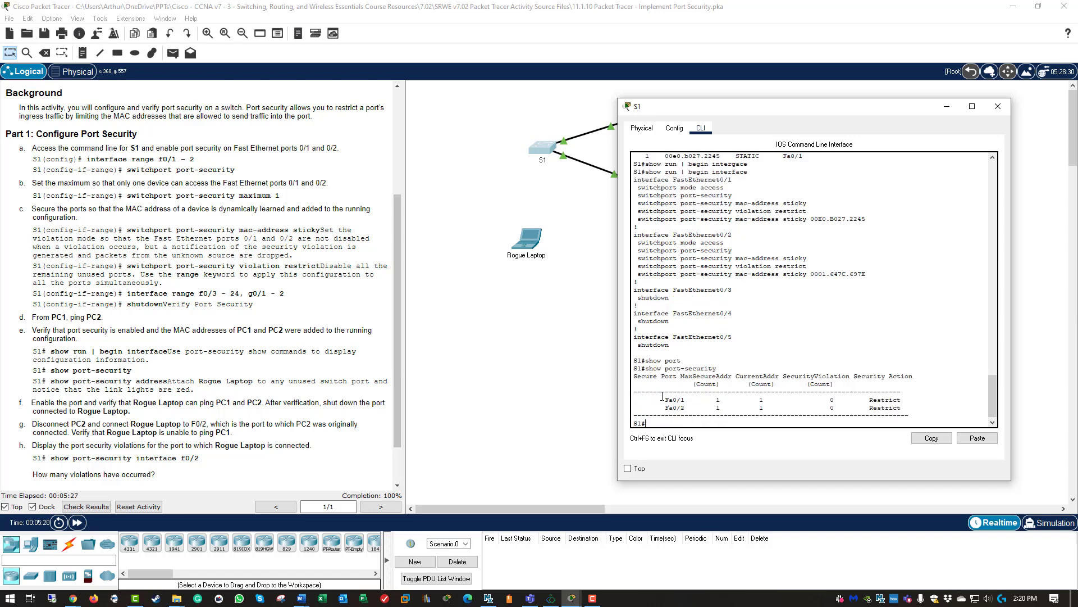
drag(660, 399, 692, 408)
click(683, 428)
Display the secure MAC addresses with show port-security address, examine them, and widen the S1 window to fit the table
key(Up)
text(add)
key(Tab)
key(Return)
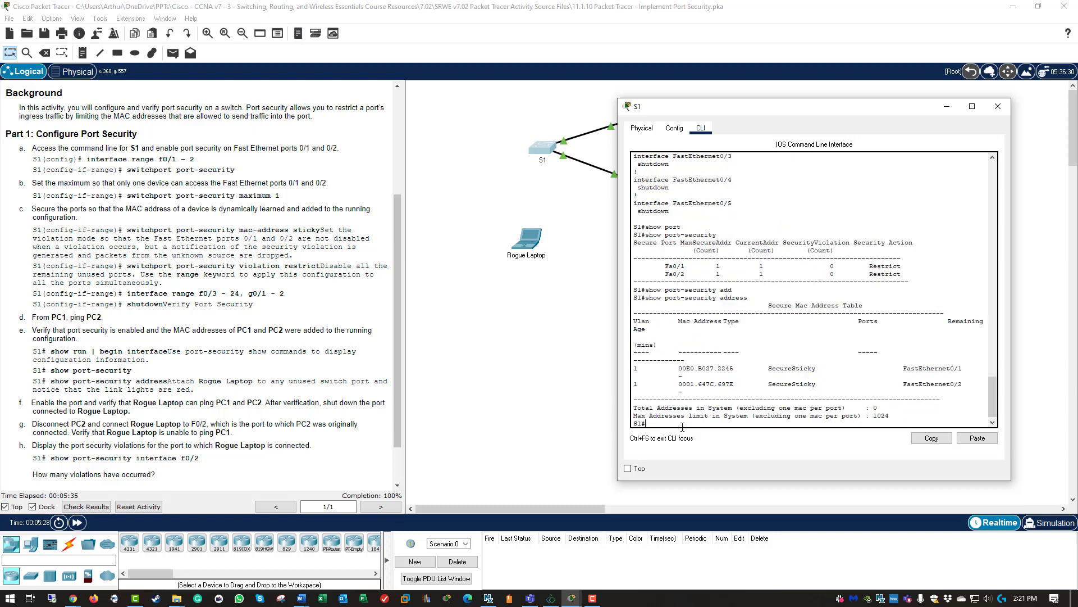
drag(686, 369, 725, 369)
drag(651, 106, 464, 98)
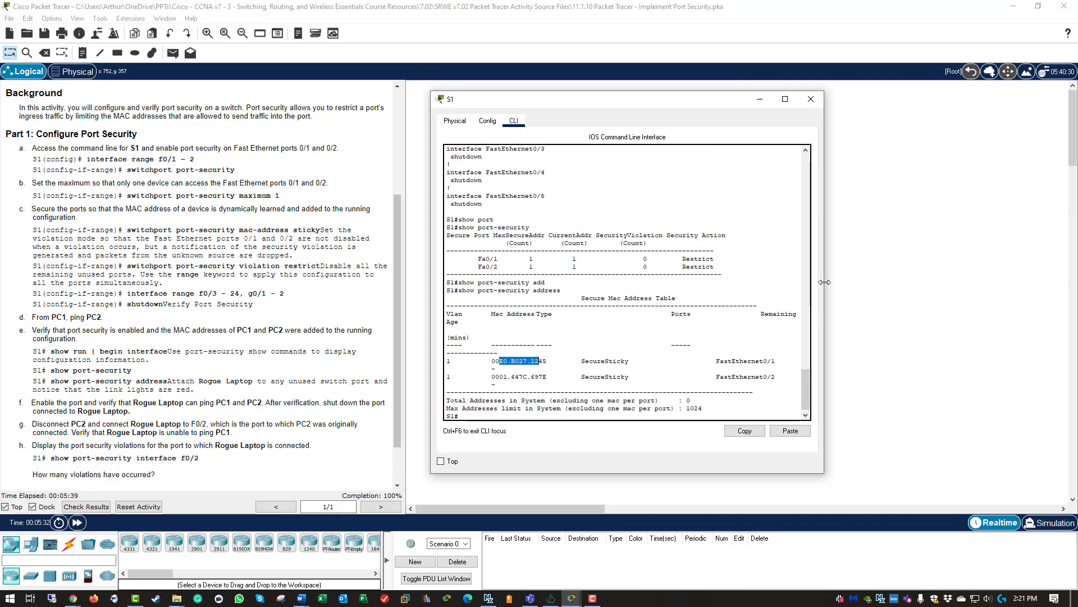
drag(823, 286, 958, 294)
drag(721, 101, 823, 108)
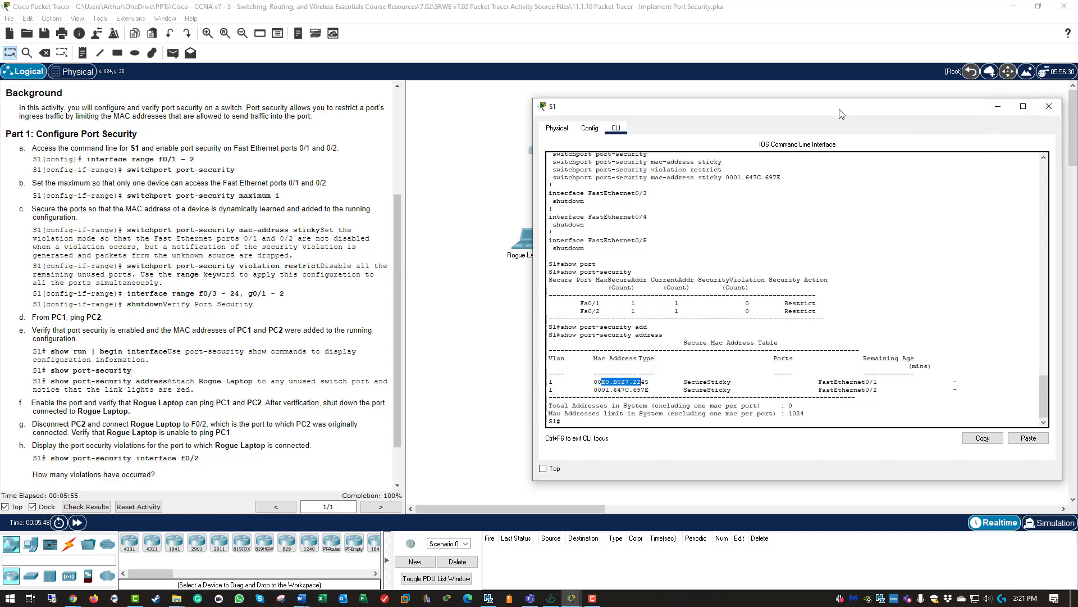
Dismiss the S1 window and connect Rogue Laptop's Fa0 to S1's Fa0/3 with a copper straight-through cable
key(alt+F4)
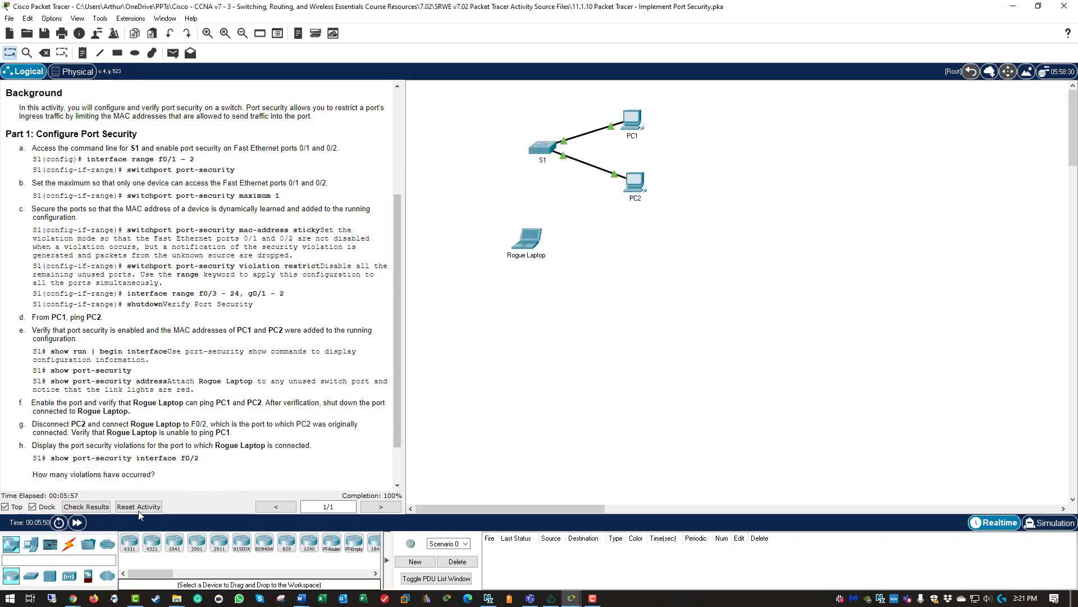
click(69, 543)
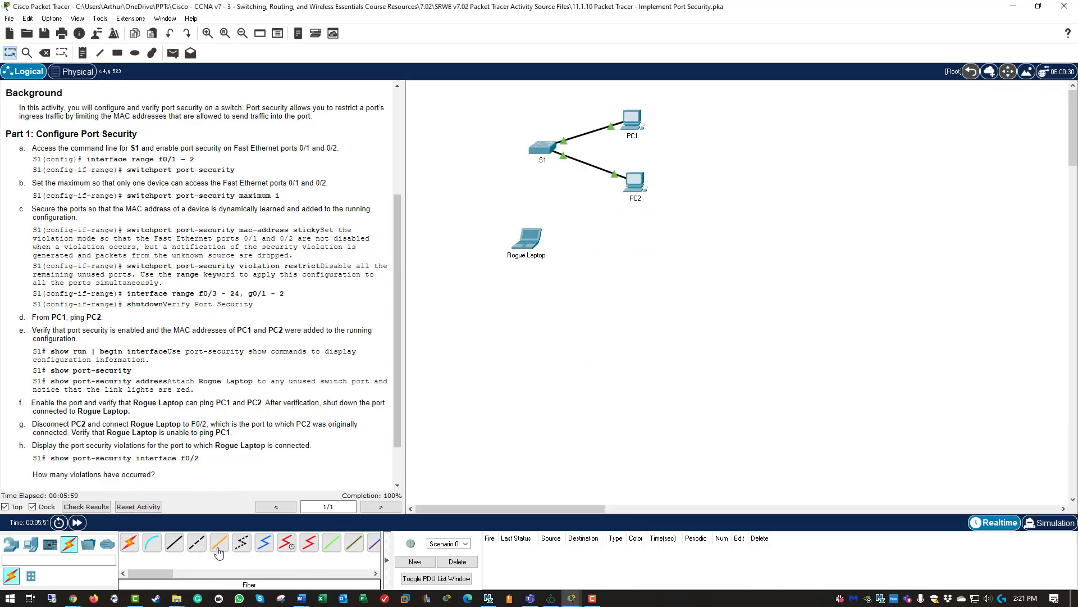
click(174, 543)
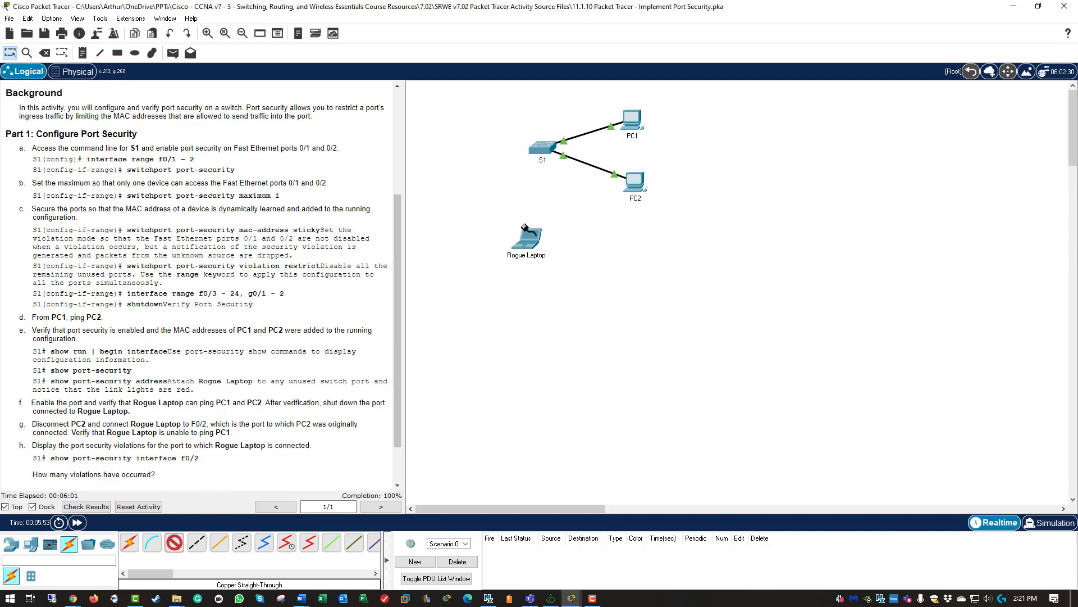
click(536, 239)
click(578, 282)
click(547, 156)
click(584, 201)
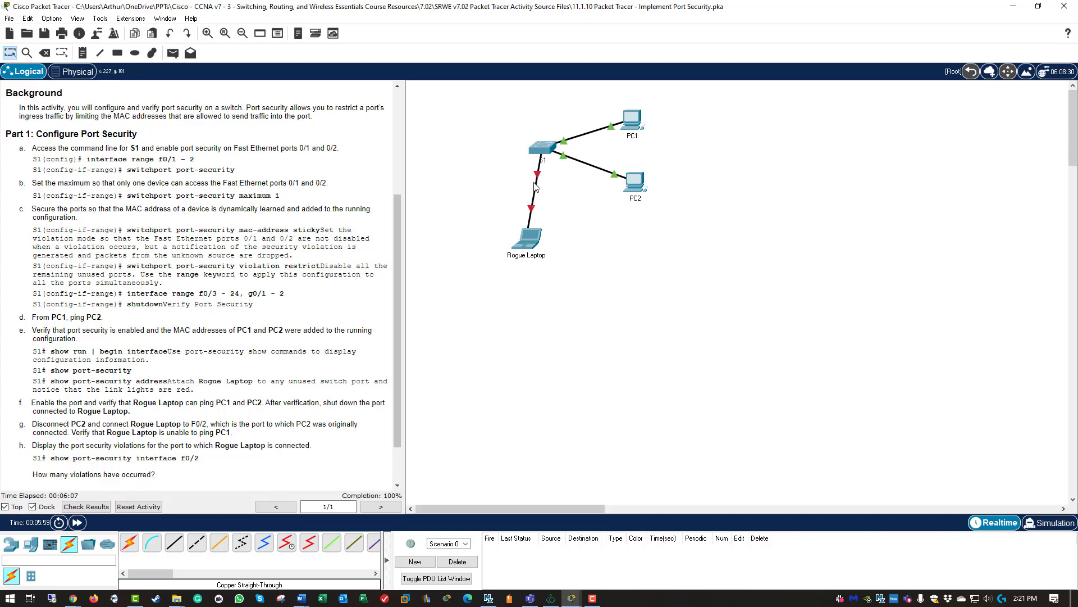
Check the laptop's new link, return to S1's command line, enter global configuration mode and select interface fa0/3
mouse_move(534, 187)
mouse_move(537, 153)
key(alt+Tab)
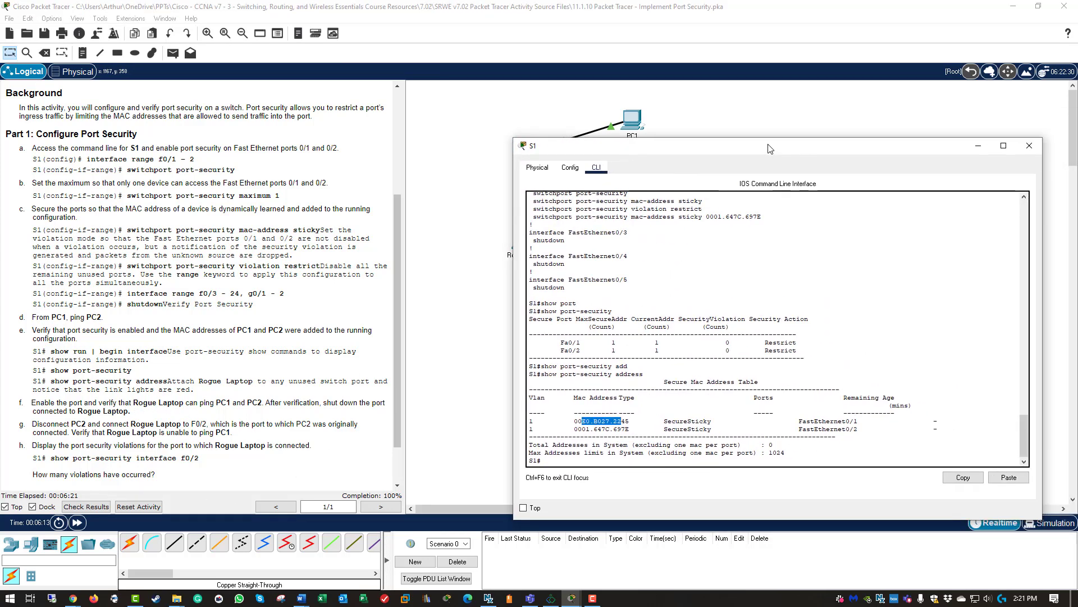
key(Return)
key(Return)
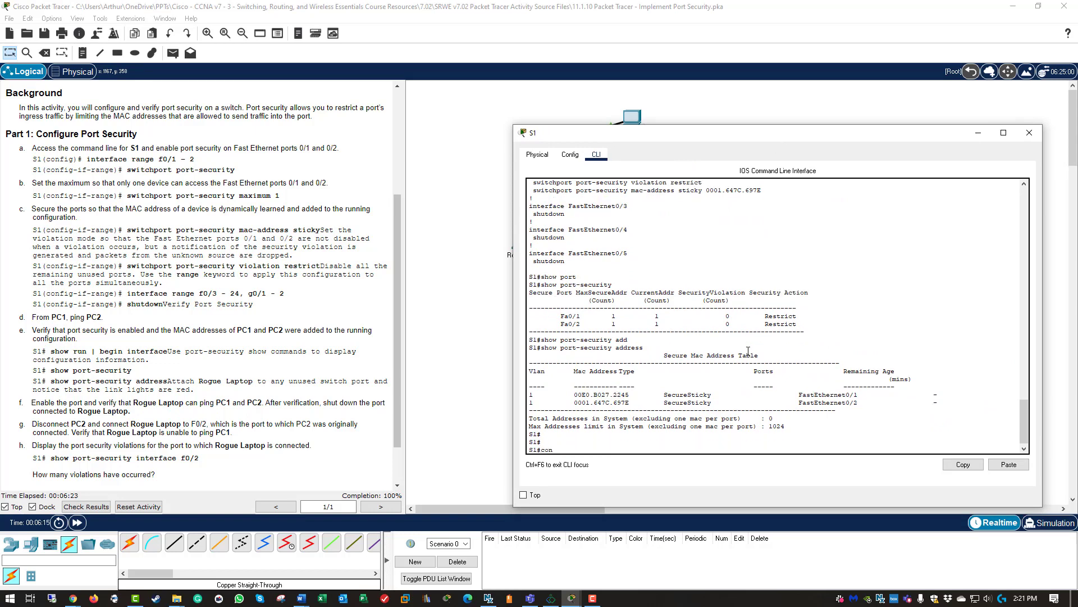
text(conf t)
key(Return)
text(ig)#i)
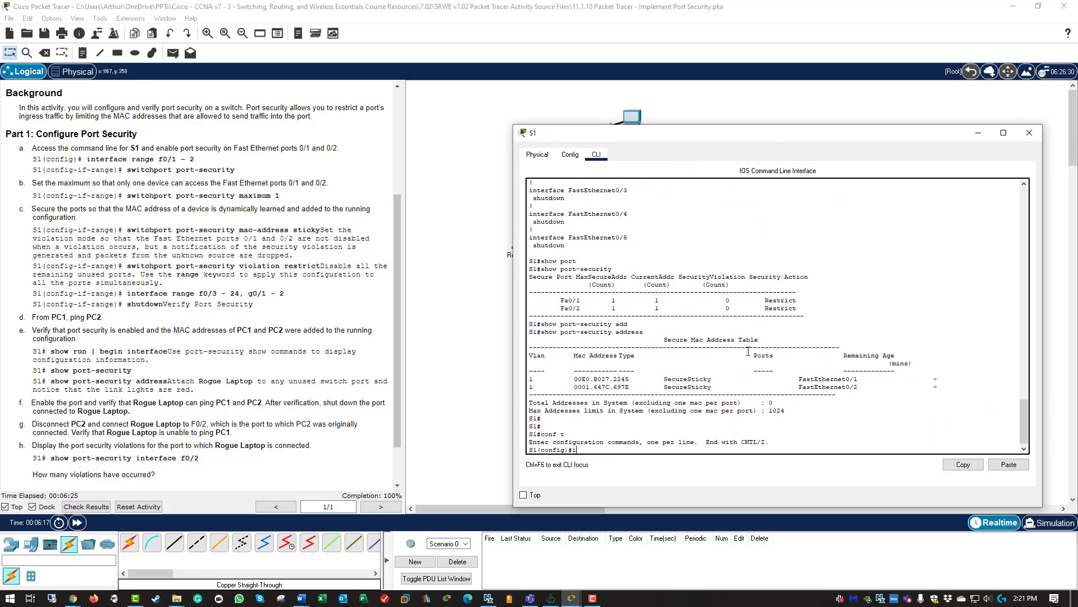
text(nt fa0/3)
key(Return)
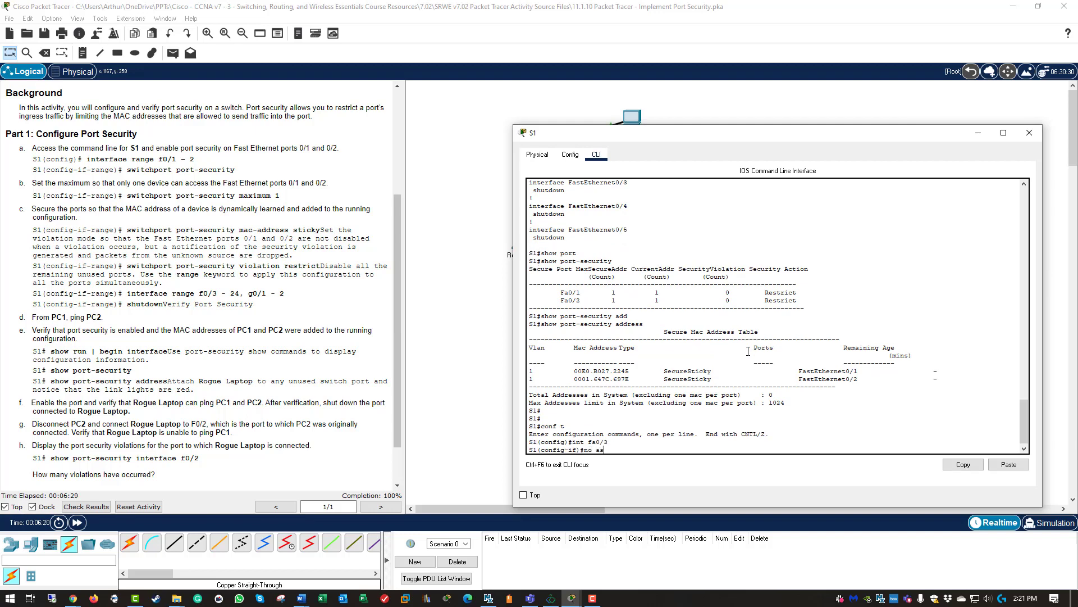
Enable interface fa0/3 with no sh, keep the laptop link in view, and check the interface state messages
text(no ash)
key(BackSpace)
key(BackSpace)
drag(629, 142, 701, 114)
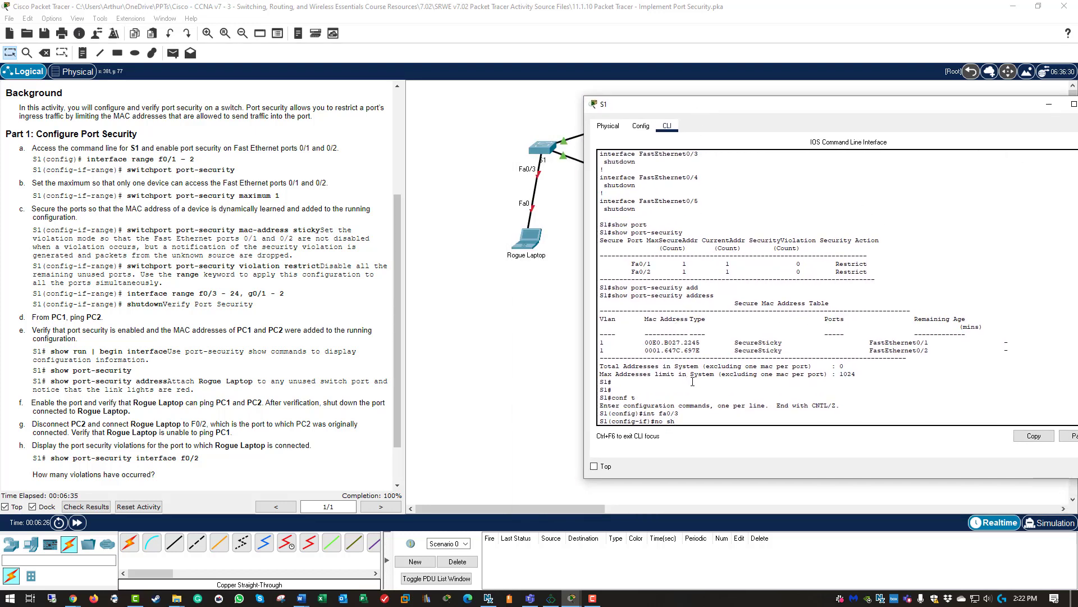
key(Return)
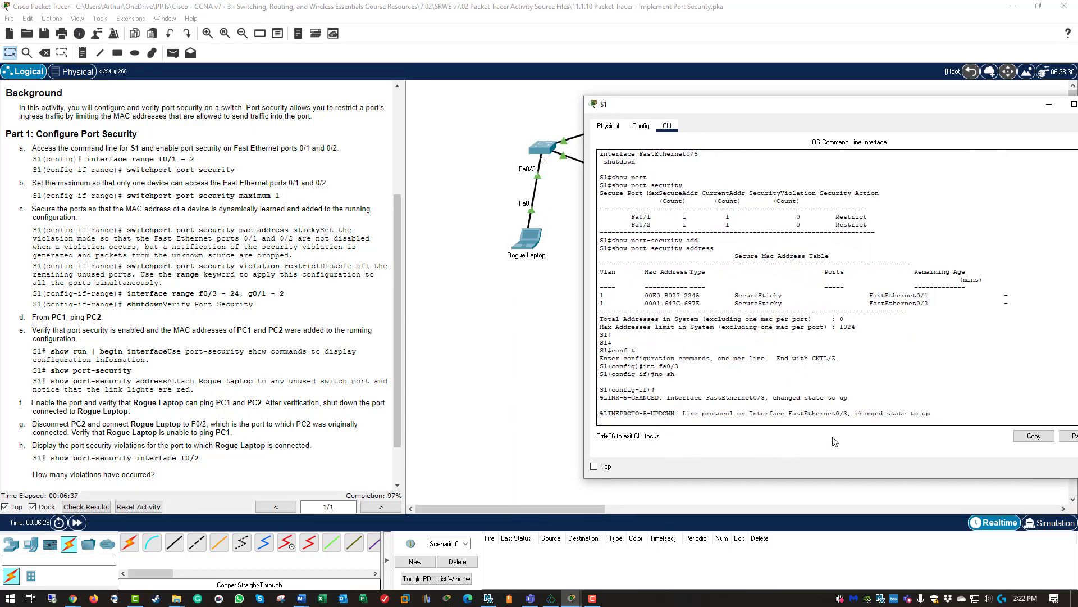
drag(930, 414, 704, 413)
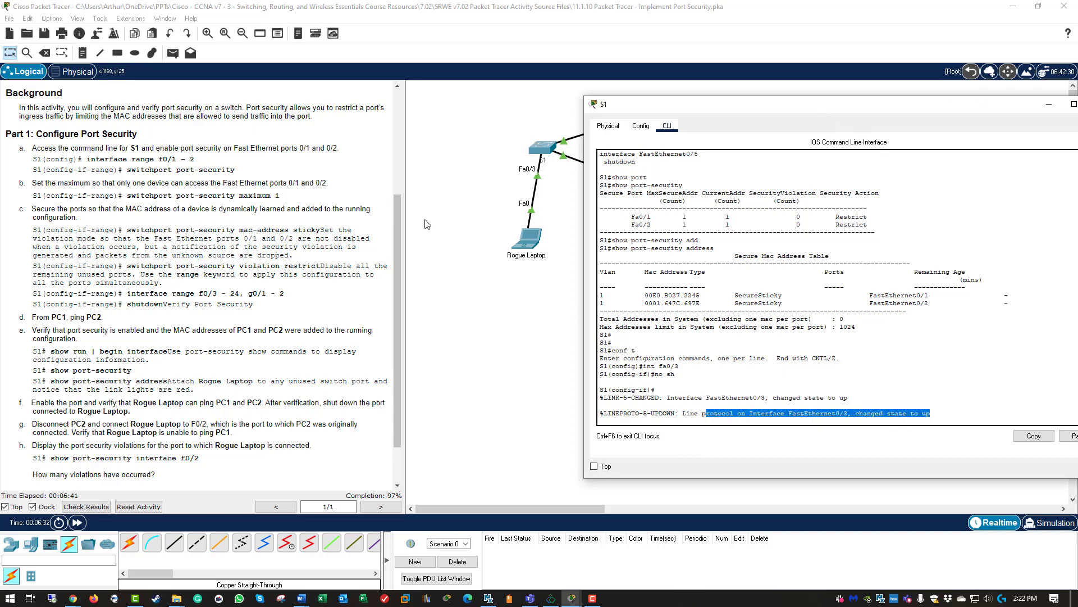
Open Rogue Laptop's Command Prompt and ping 10.10.10.10
click(413, 314)
click(526, 239)
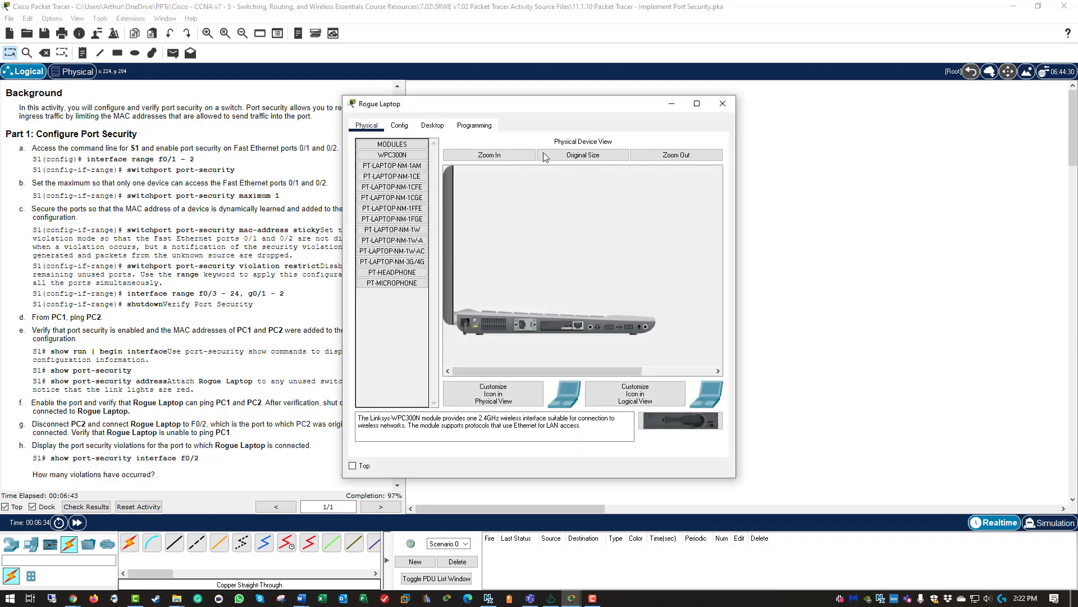
click(433, 125)
click(584, 192)
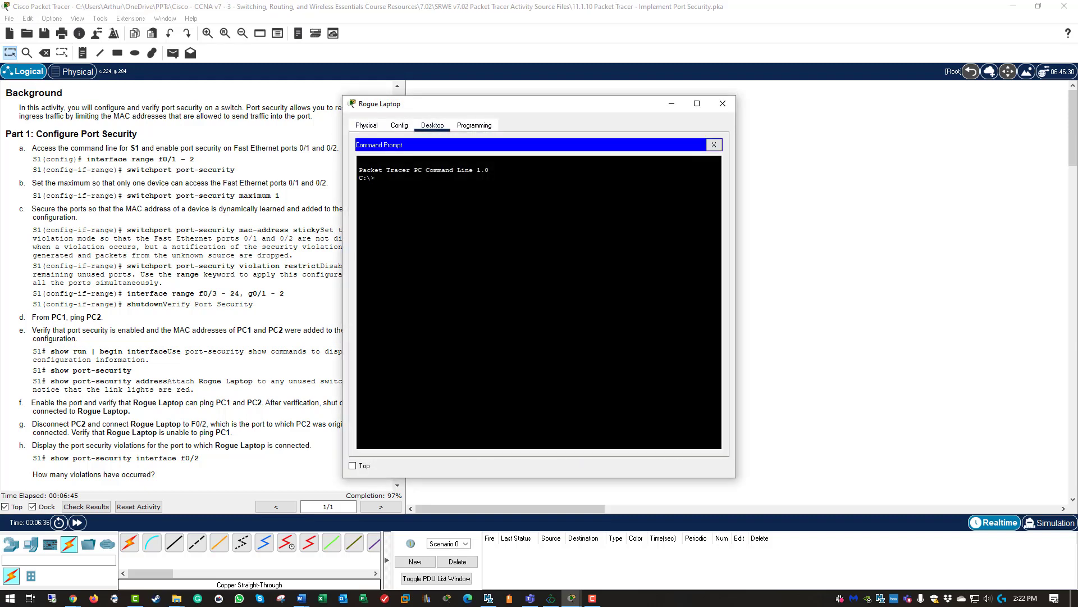
text(ping 10.10.10.10)
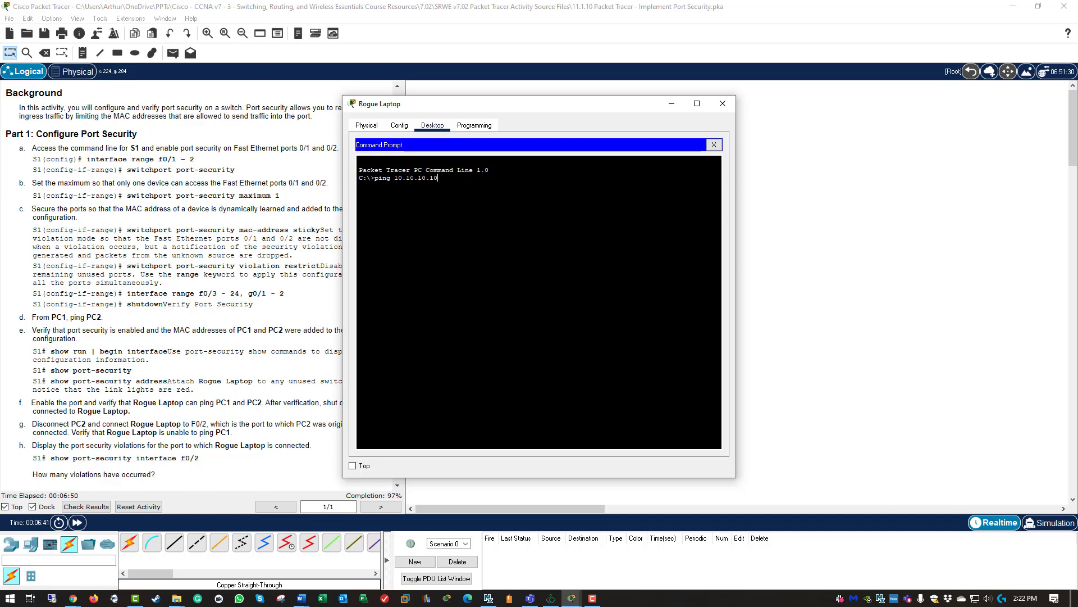
key(Return)
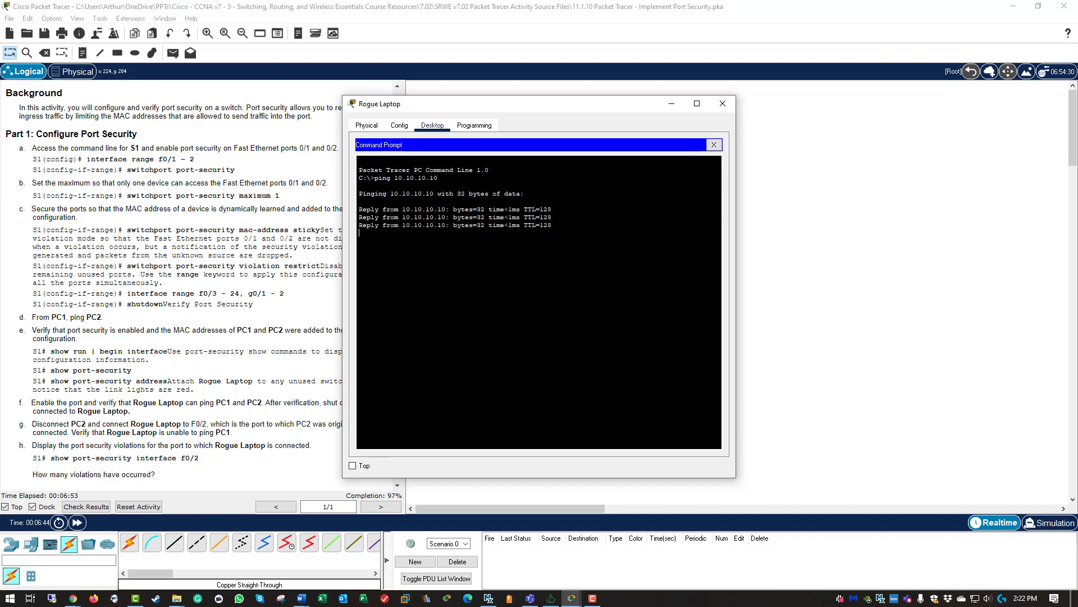
Ping 10.10.10.11 and 10.10.10.2 from Rogue Laptop, and review the ping output in an enlarged window before closing it
key(Up)
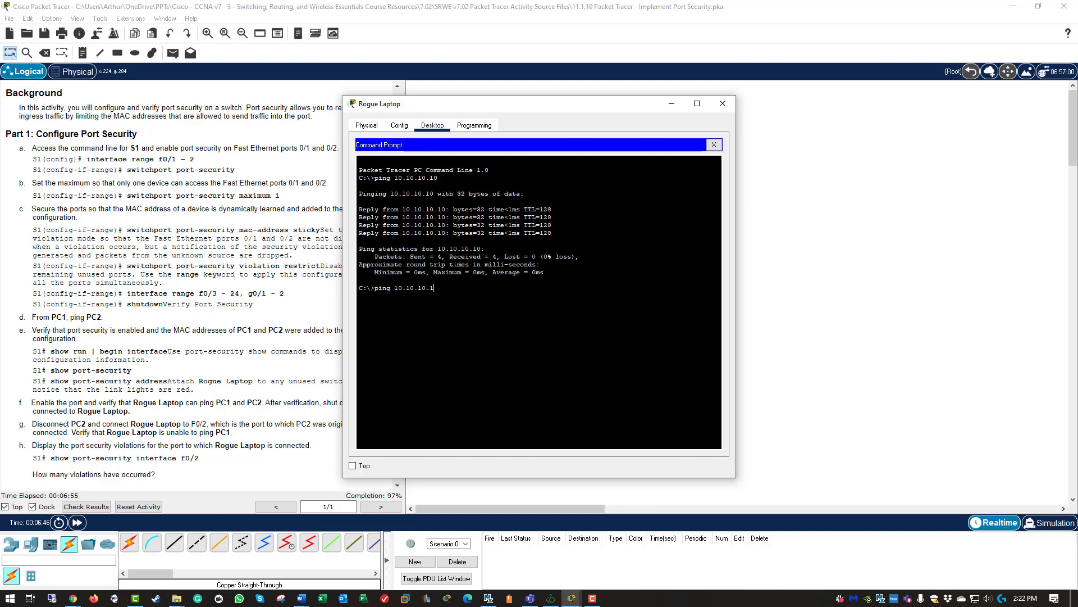
text(1)
key(Return)
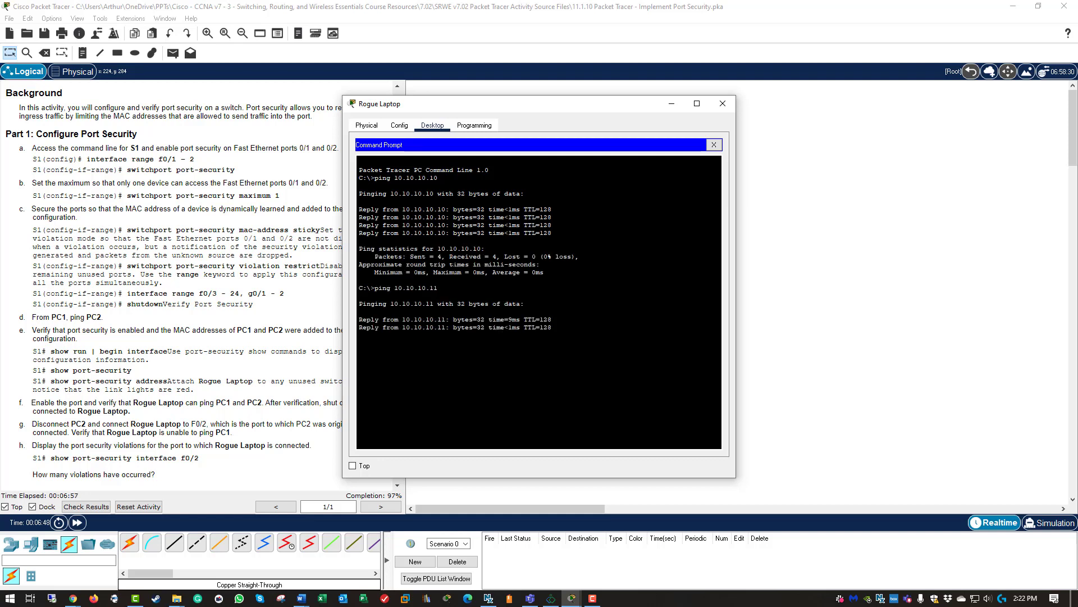
key(Up)
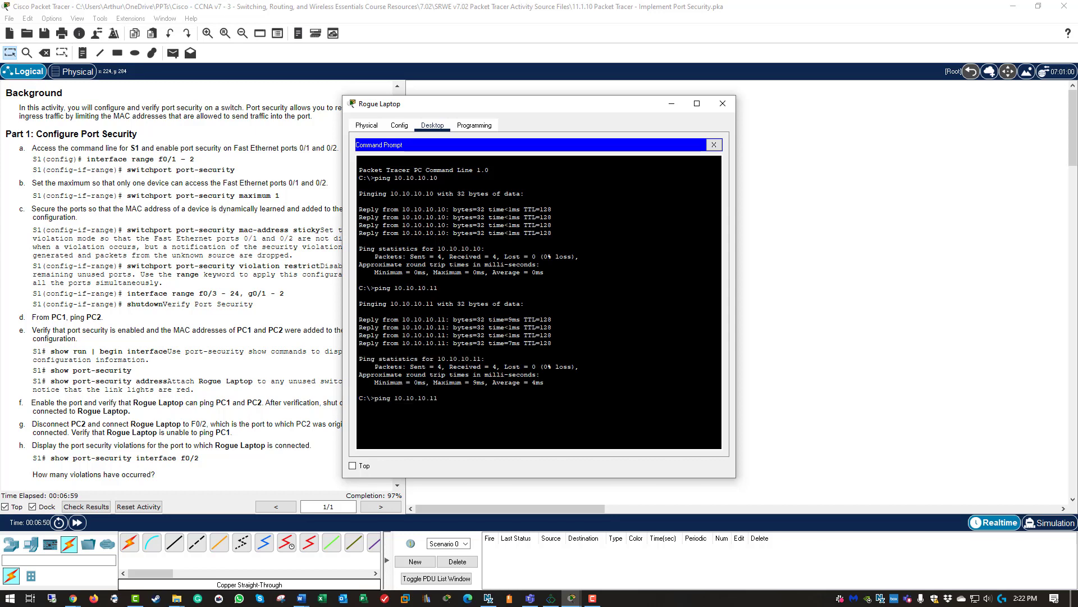
key(BackSpace)
text(2)
key(Return)
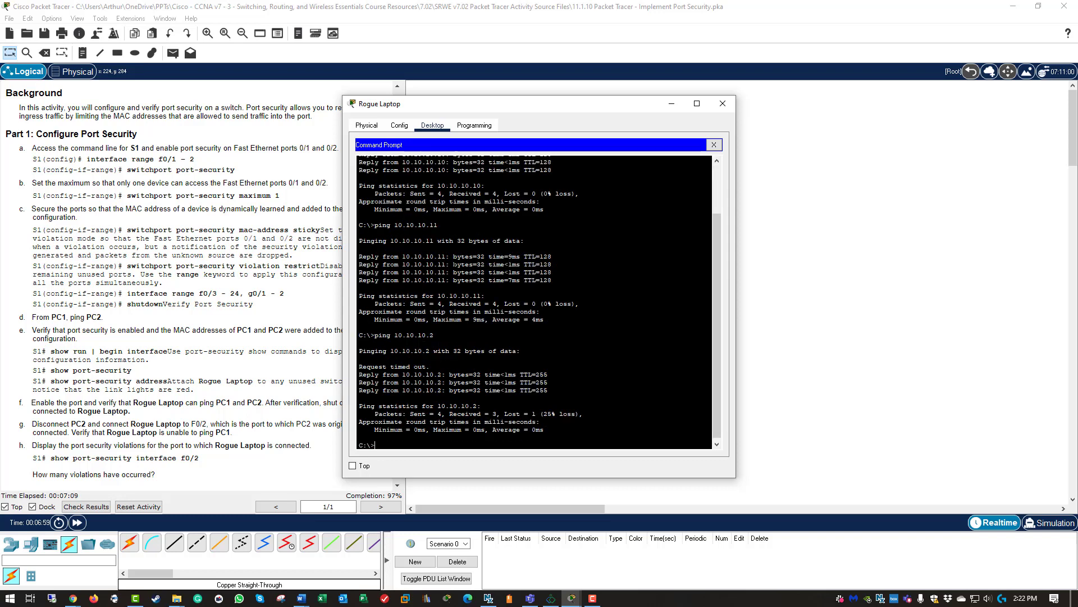
click(697, 104)
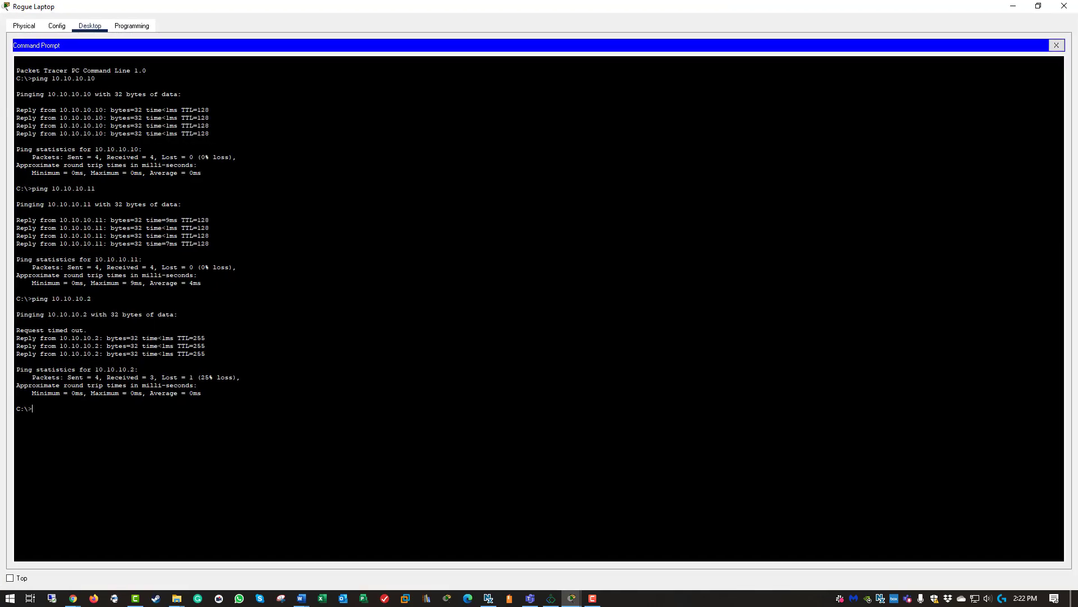
click(1056, 45)
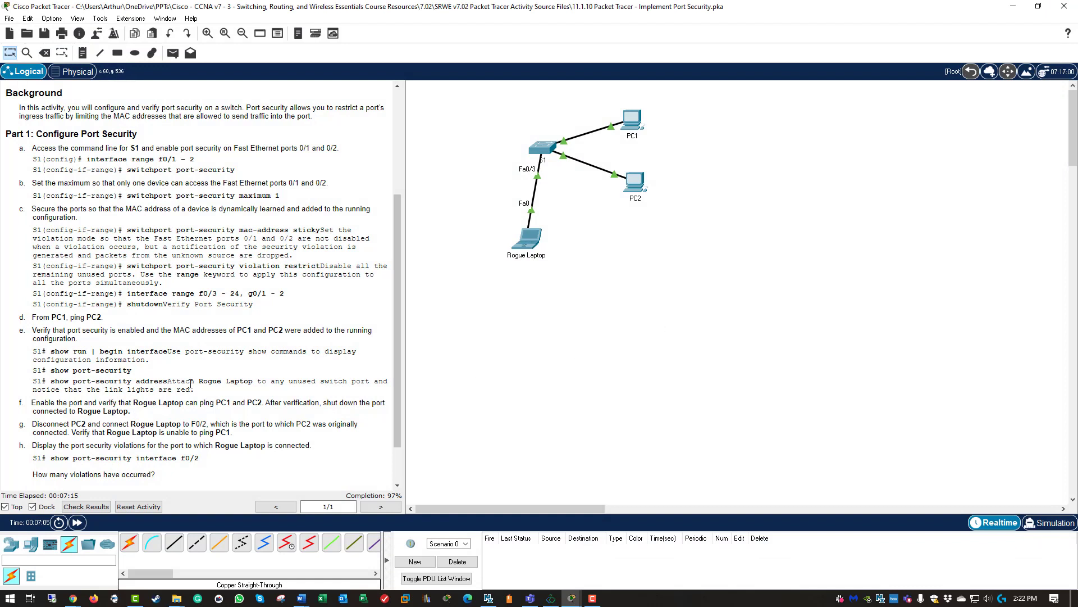
Read step f of the lab instructions and shut down interface fa0/3 on S1 with sh
drag(43, 385, 235, 399)
click(97, 413)
drag(41, 403, 214, 412)
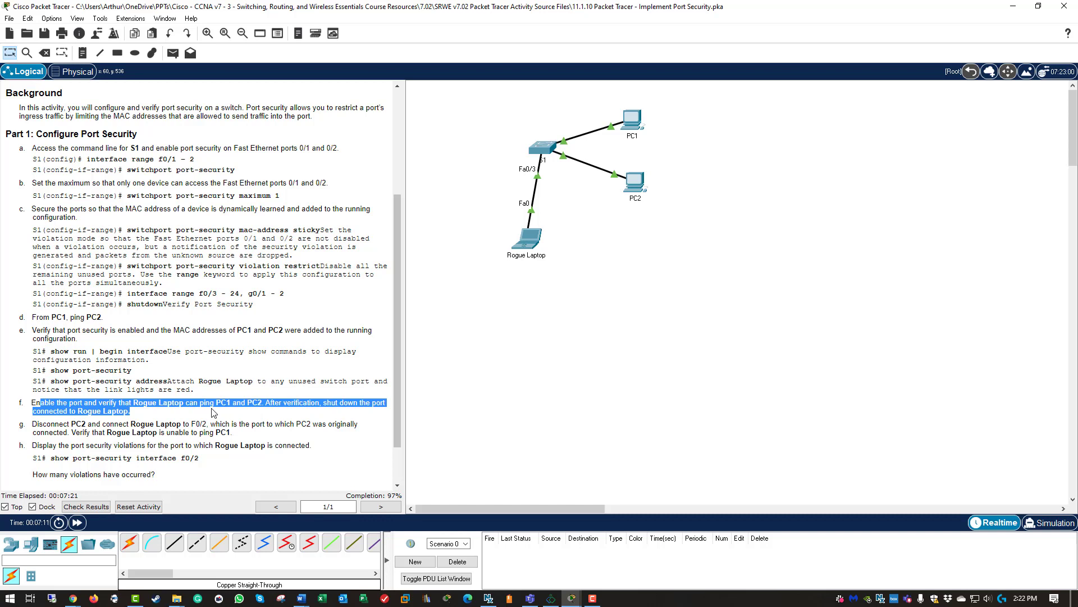
click(67, 406)
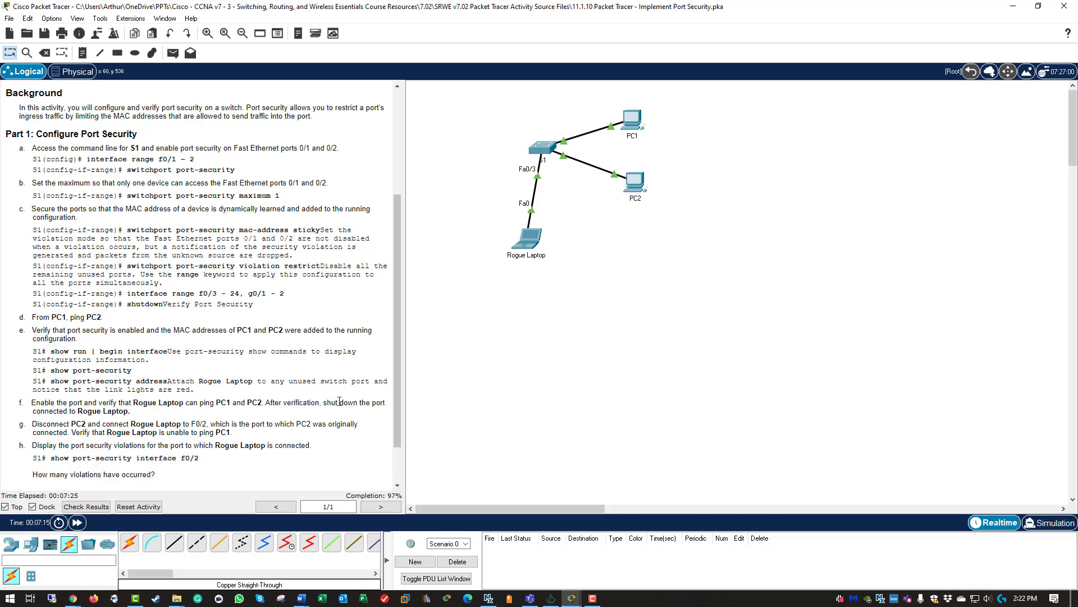
click(550, 144)
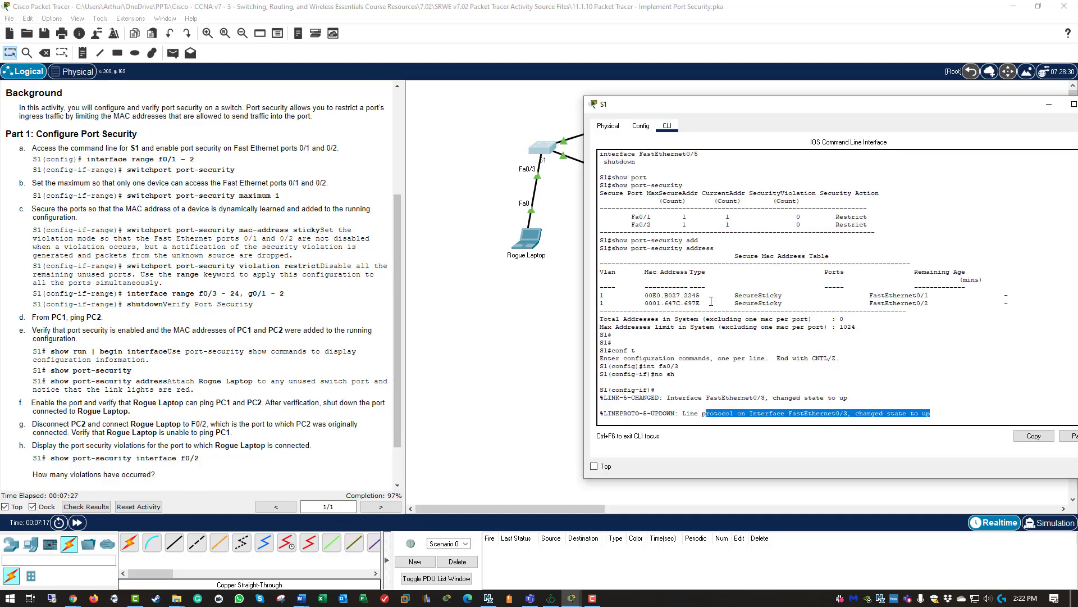
key(Return)
key(Return)
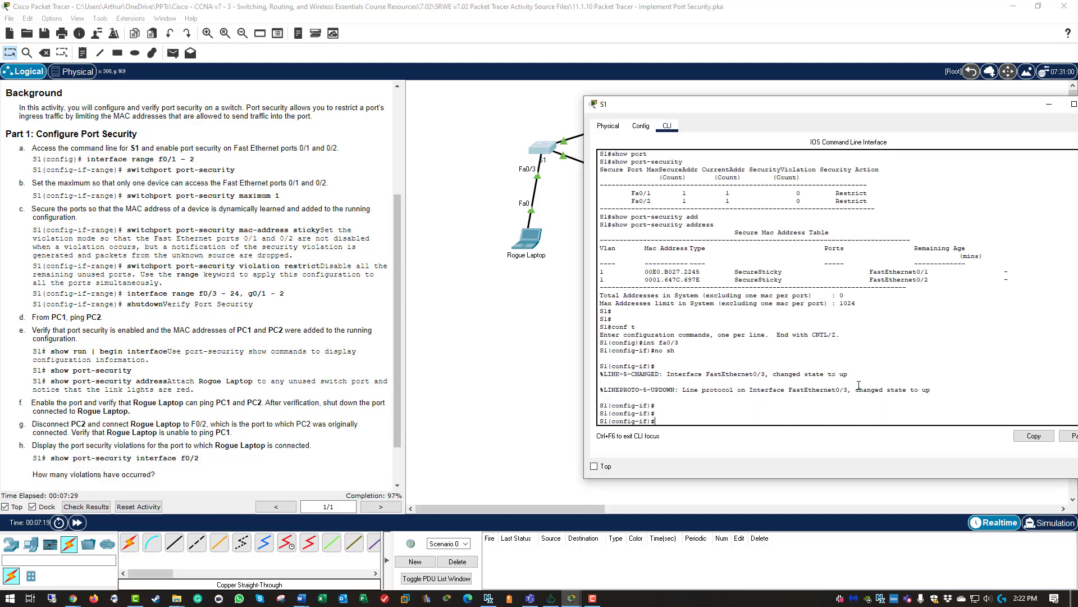
text(sh)
key(Return)
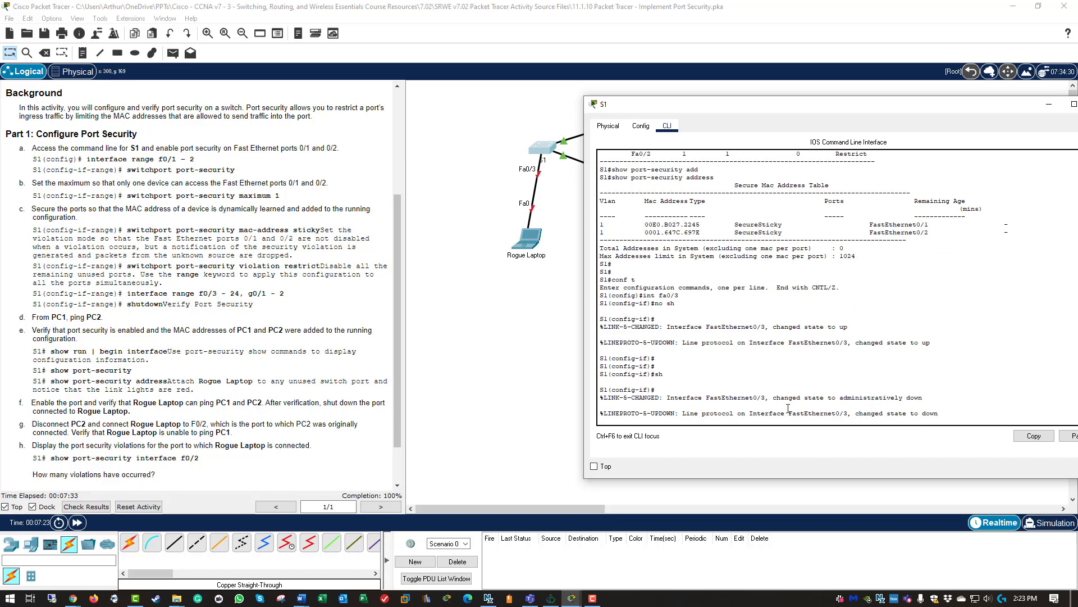
Leave interface configuration mode on S1 with end
key(Return)
key(Return)
text(end)
key(Return)
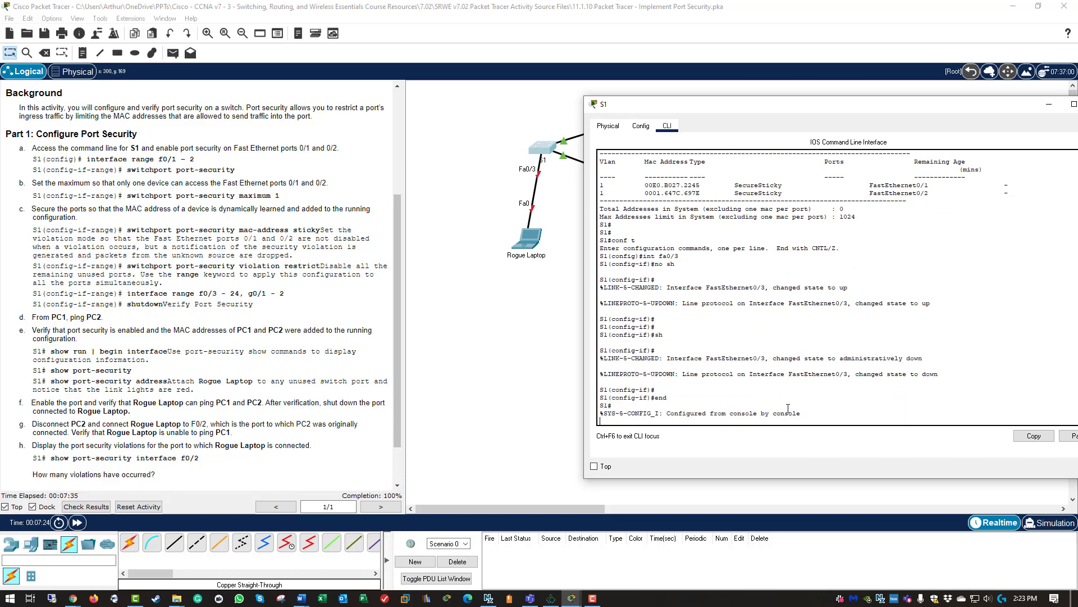
text(conf t)
key(BackSpace)
key(BackSpace)
key(BackSpace)
key(BackSpace)
key(BackSpace)
key(BackSpace)
key(Return)
key(Return)
key(Return)
key(Return)
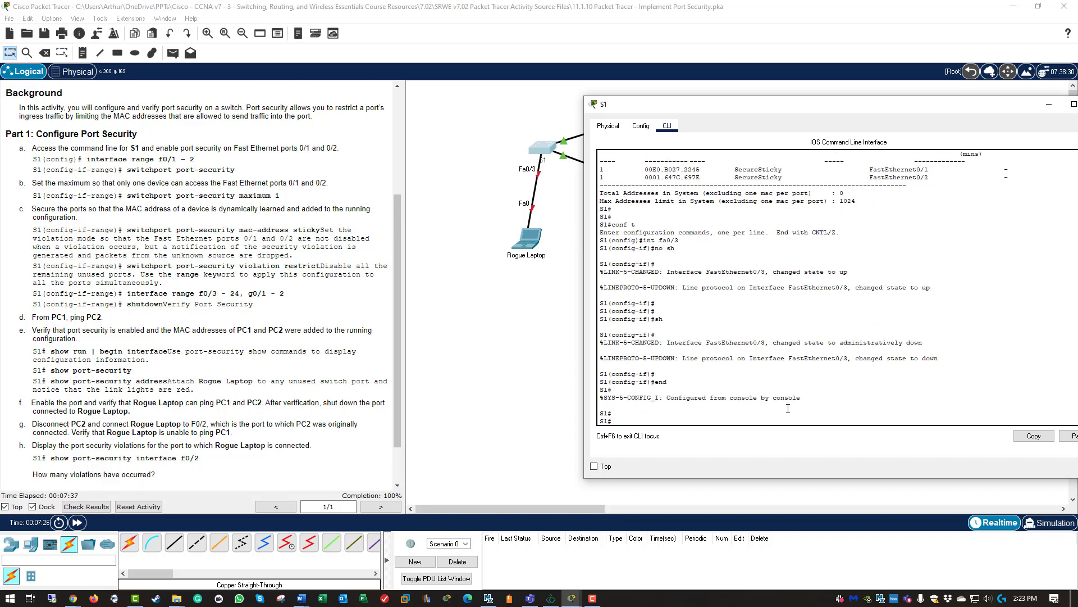
Run show port-security and show mac-address-table on S1, and examine the MAC entries for Fa0/1 and Fa0/2
text(show port-security)
key(Return)
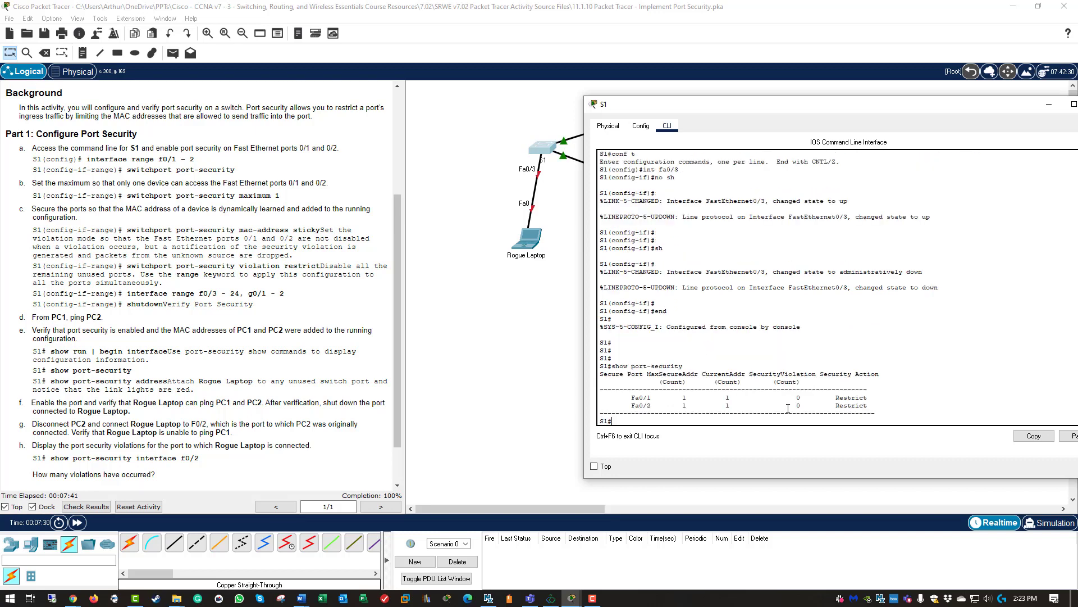
key(Up)
text(address)
key(Up)
key(Up)
key(Up)
key(Up)
key(Up)
key(Return)
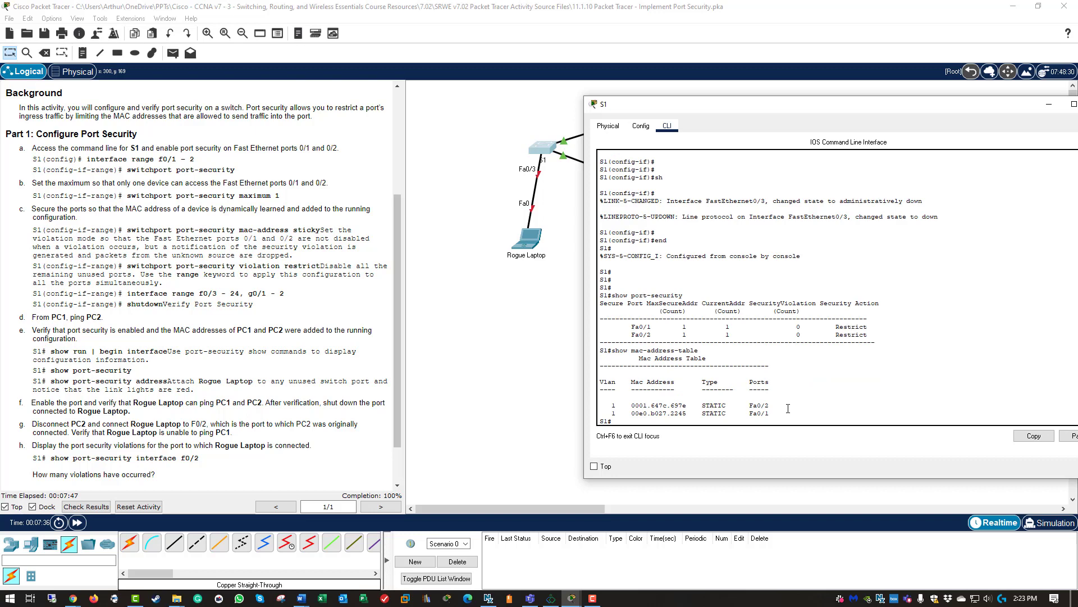
drag(788, 408, 730, 415)
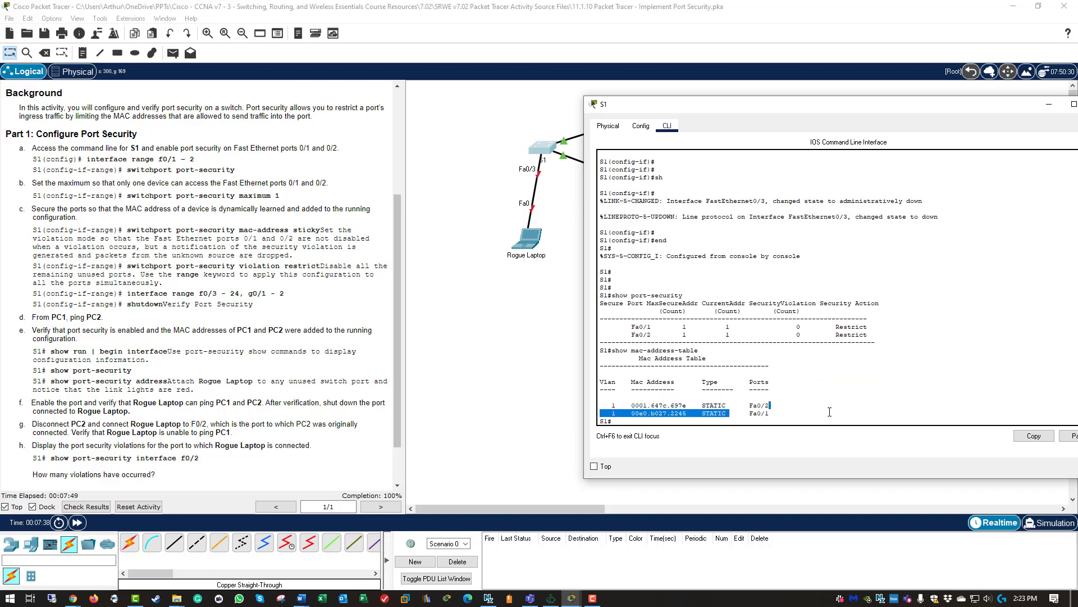
drag(800, 416, 598, 405)
click(764, 417)
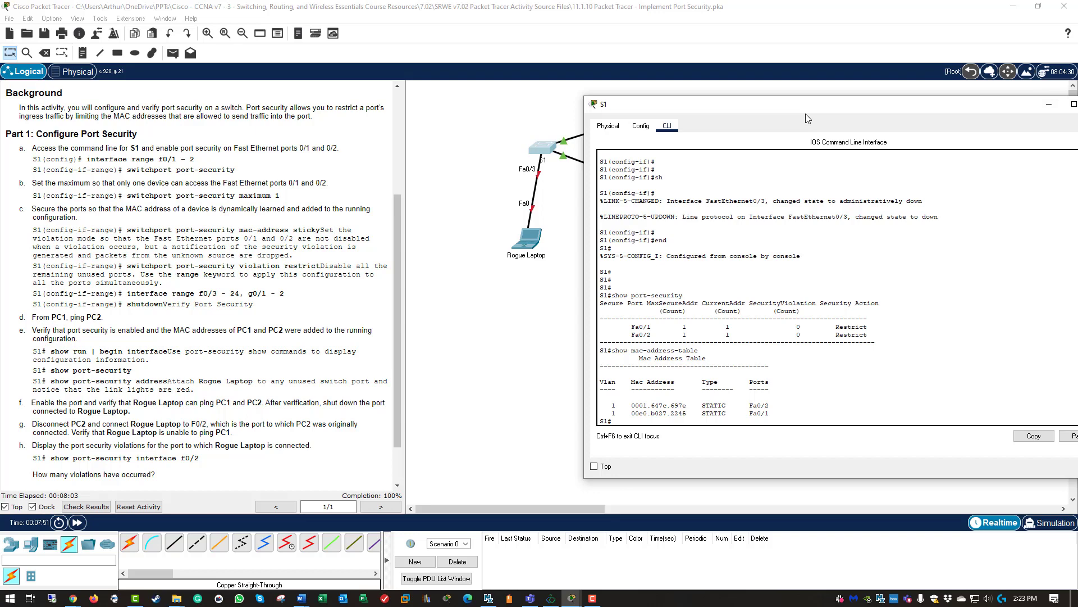
Move the S1 window out of the way and delete the cable between S1 and PC2
drag(801, 110, 1077, 110)
click(694, 235)
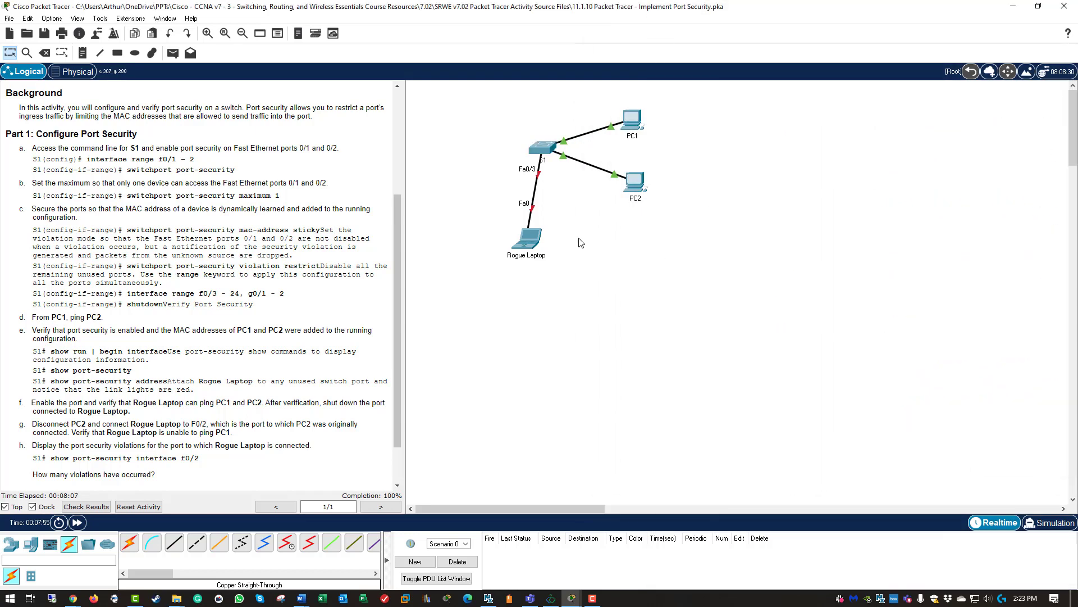
key(Delete)
click(588, 164)
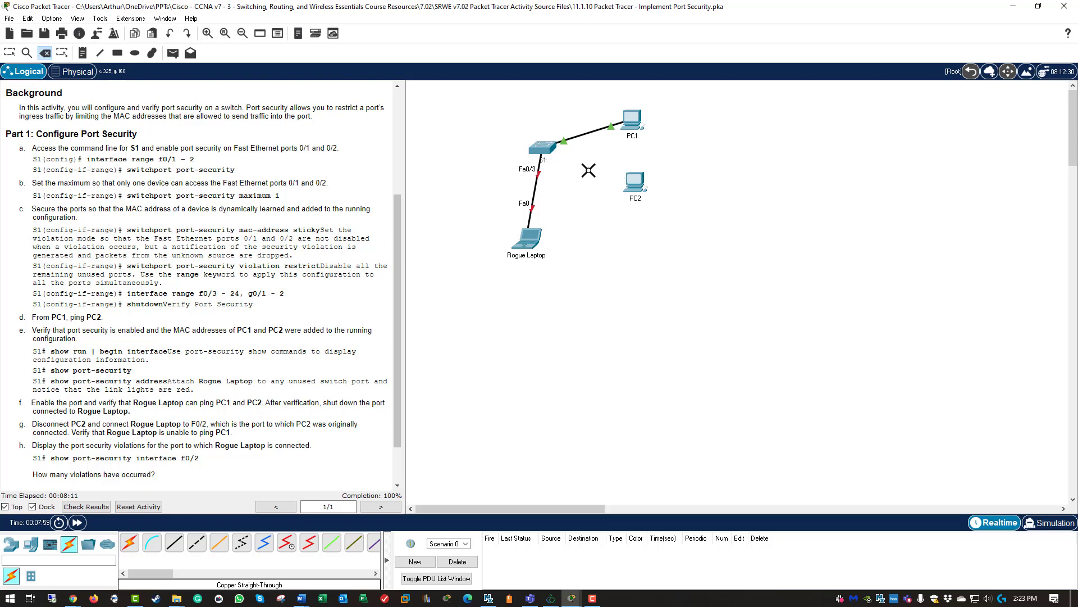
Bring back the S1 command-line window and arrange it side by side with the topology window
key(alt+Tab)
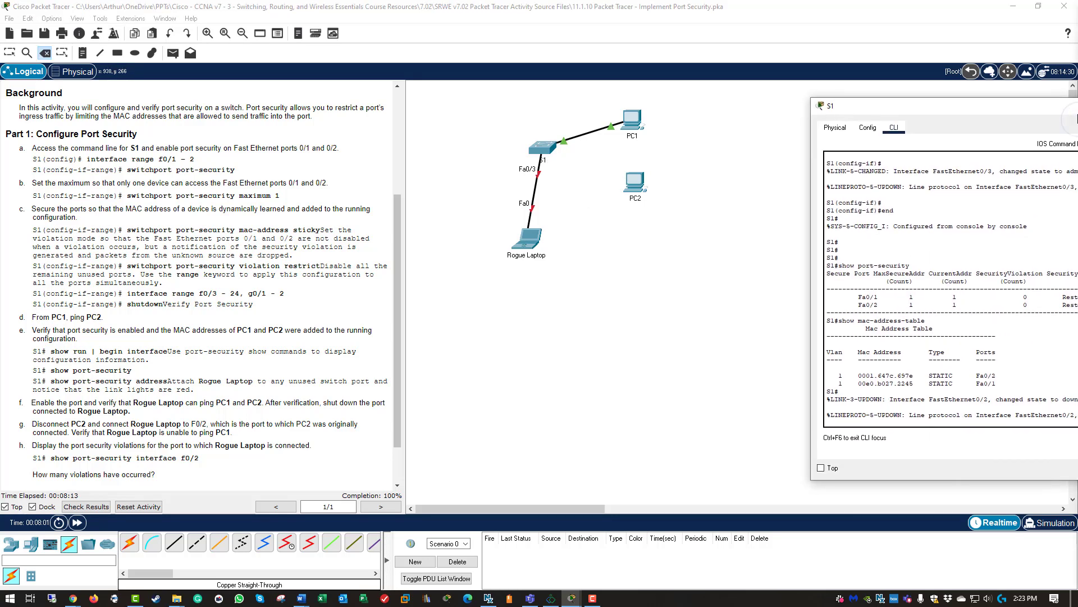
drag(899, 105, 774, 124)
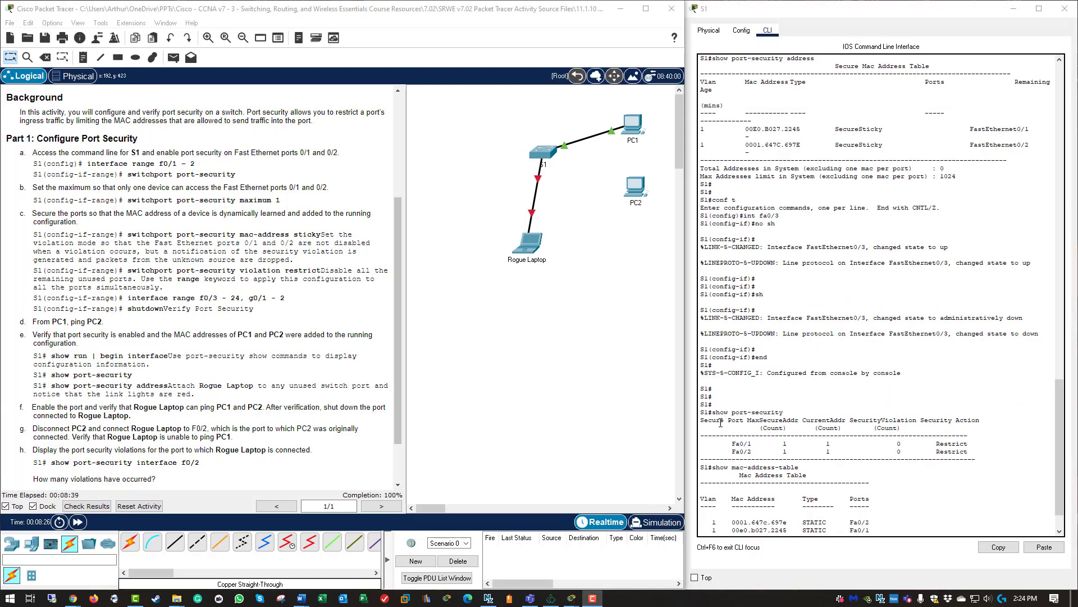
click(606, 389)
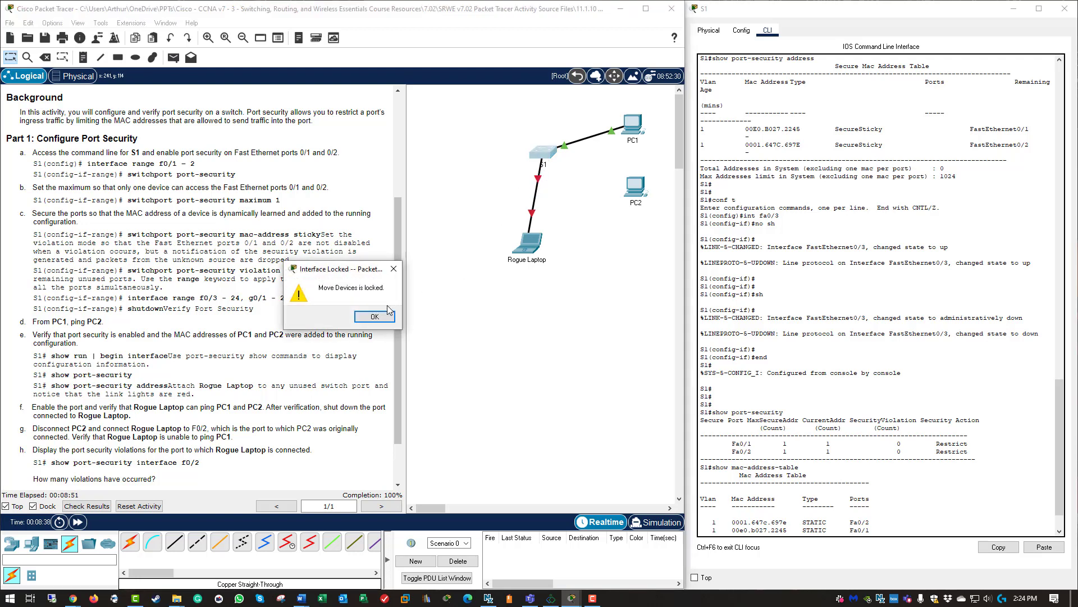
click(376, 314)
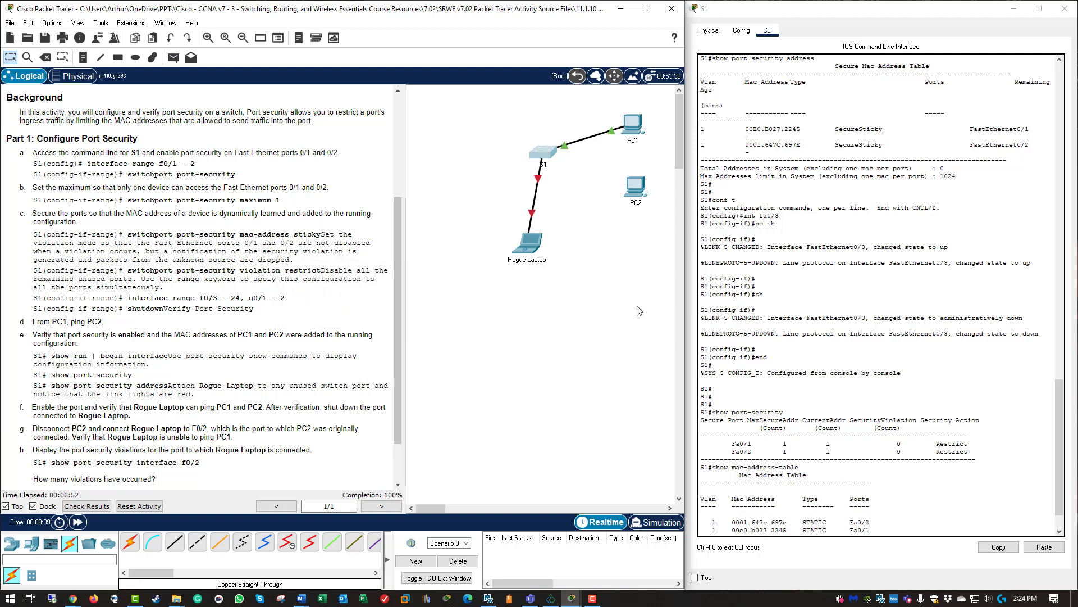
Delete the cable between S1 and Rogue Laptop
key(Delete)
click(537, 195)
key(Escape)
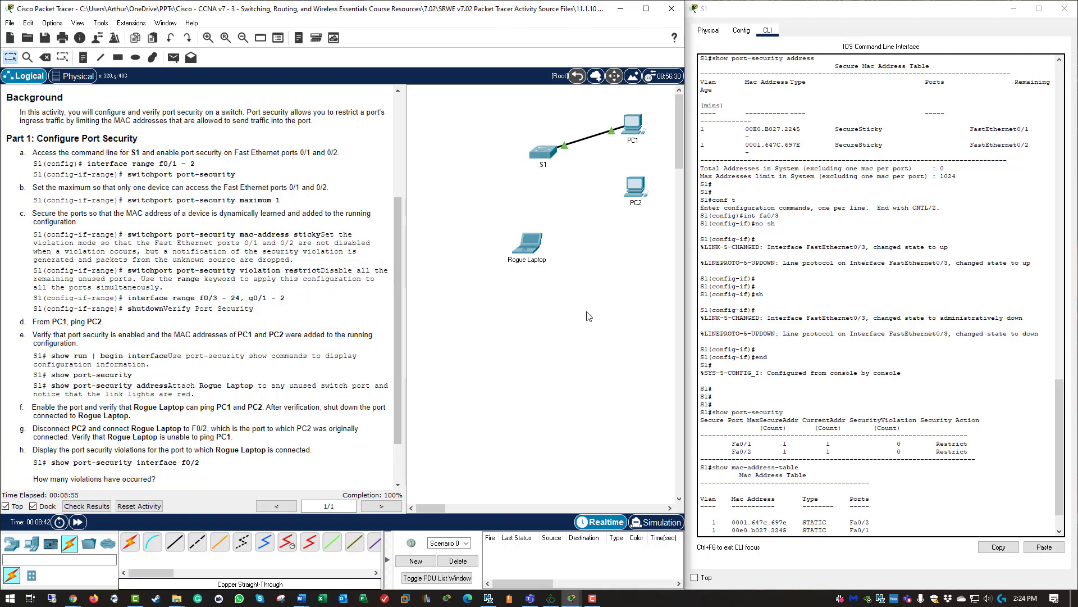
Connect S1's Fa0/2 to Rogue Laptop's FastEthernet0 with a copper straight-through cable
click(172, 553)
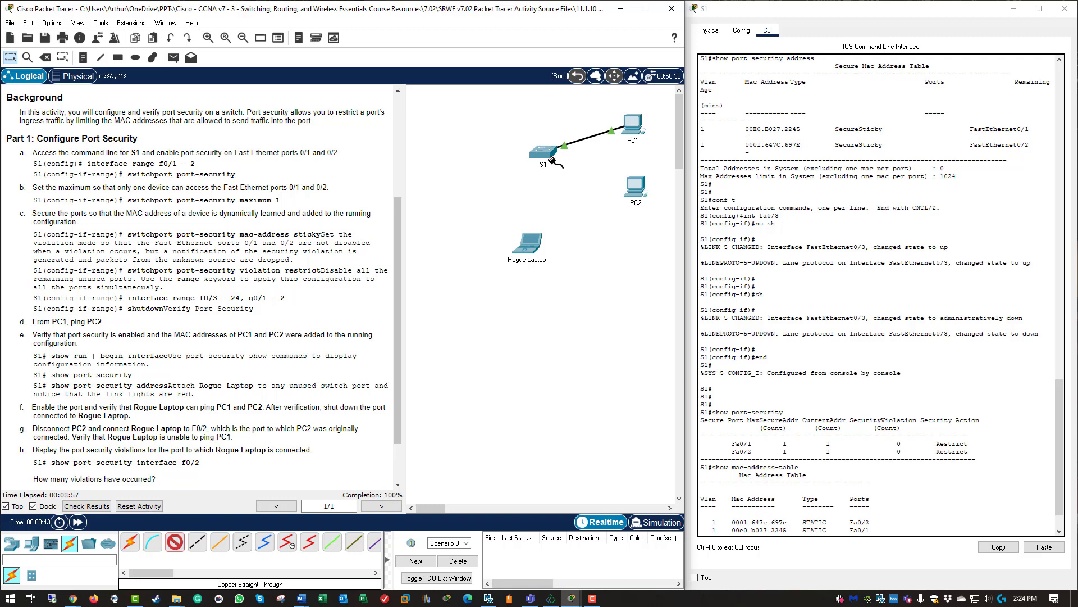
click(555, 163)
click(570, 177)
click(528, 247)
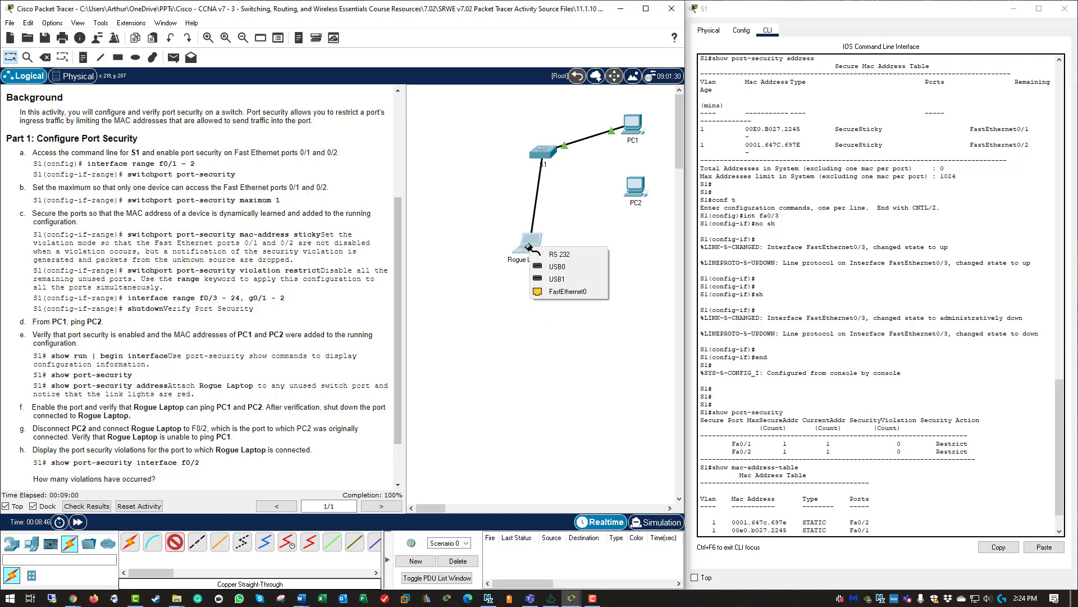
click(557, 291)
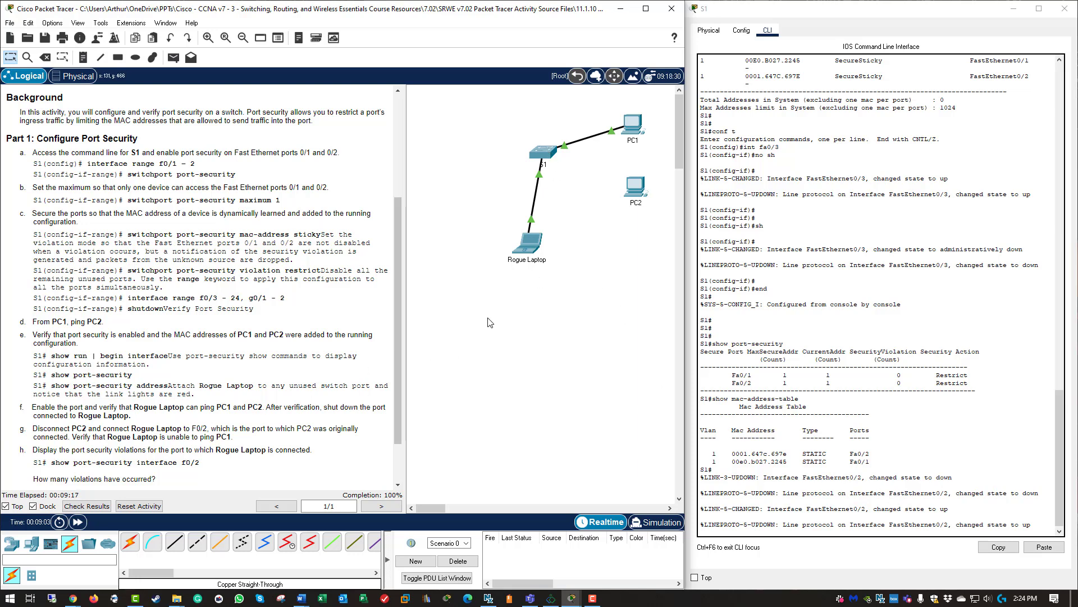
Review instruction steps f and g about testing Rogue Laptop and moving it to port F0/2
click(532, 251)
click(722, 103)
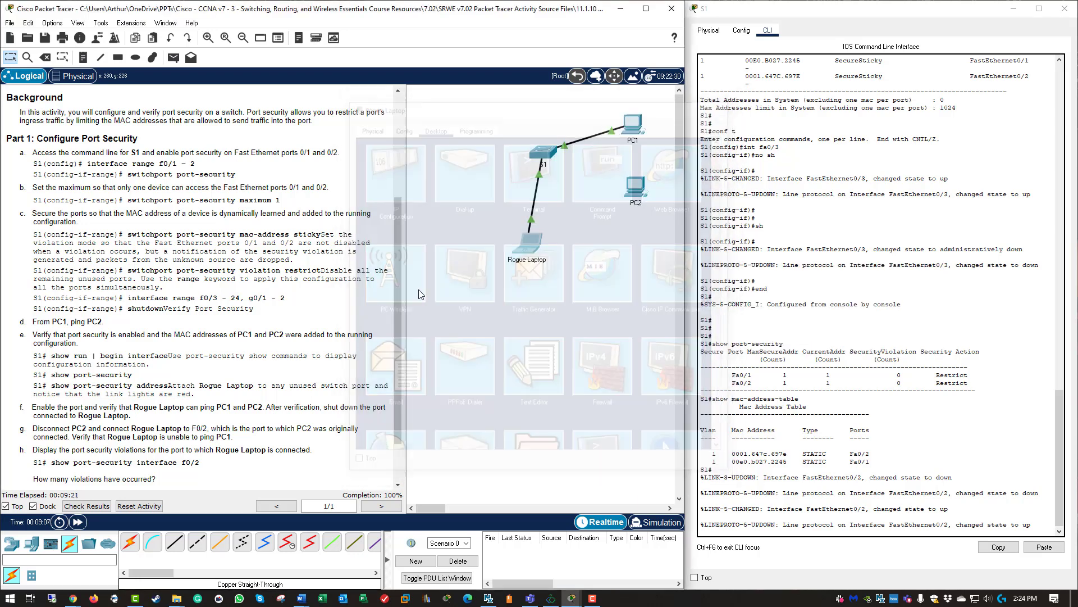
drag(41, 406, 137, 419)
drag(33, 427, 251, 440)
scroll(218, 385, down, 1)
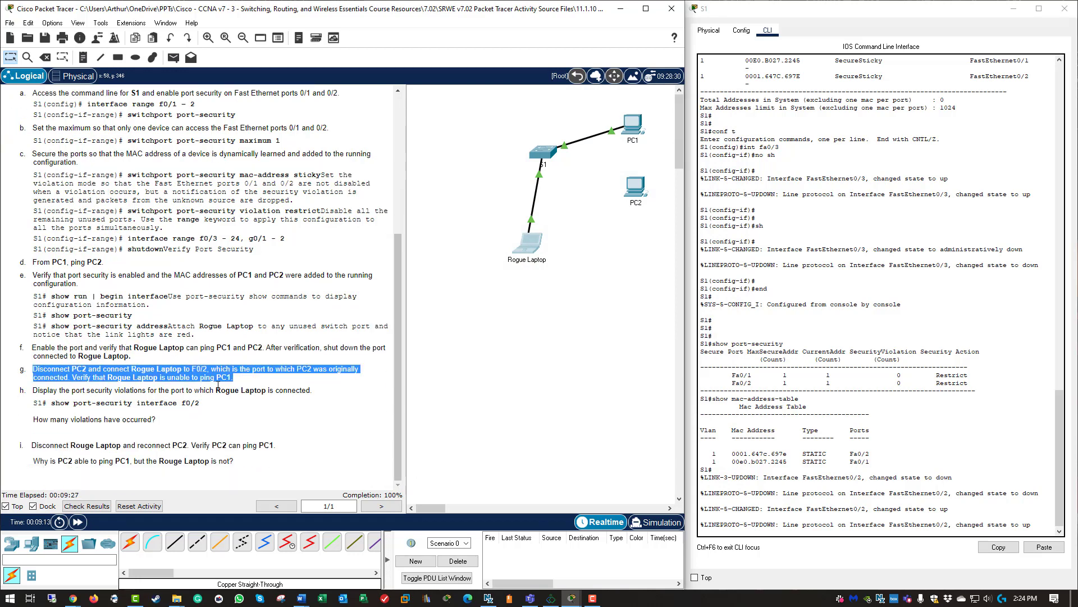
Ping 10.10.10.10 from Rogue Laptop's command prompt and move its window clear of the topology
click(528, 245)
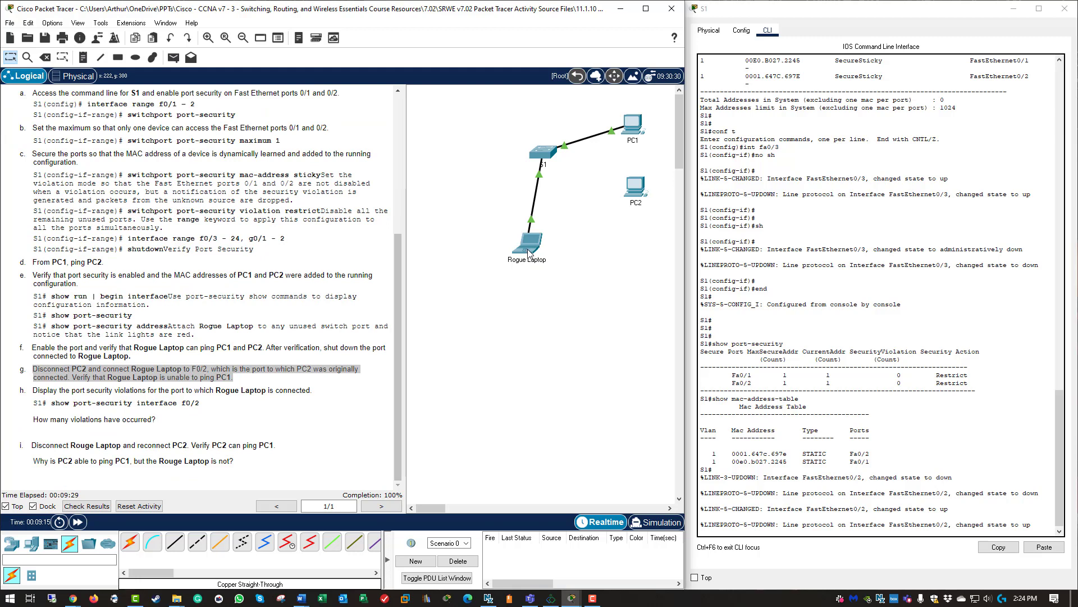
click(596, 193)
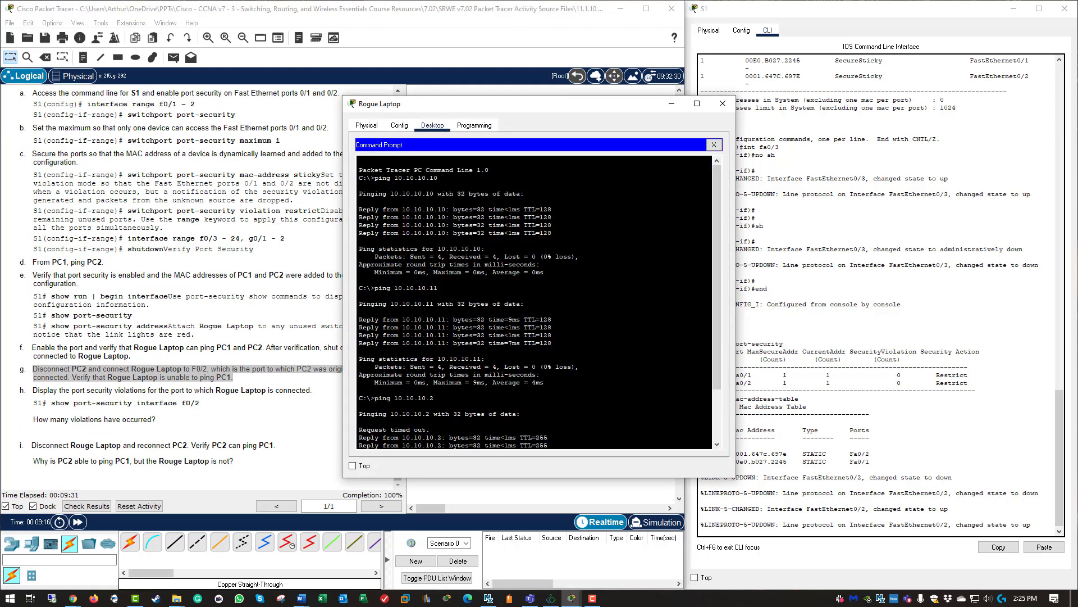
key(Up)
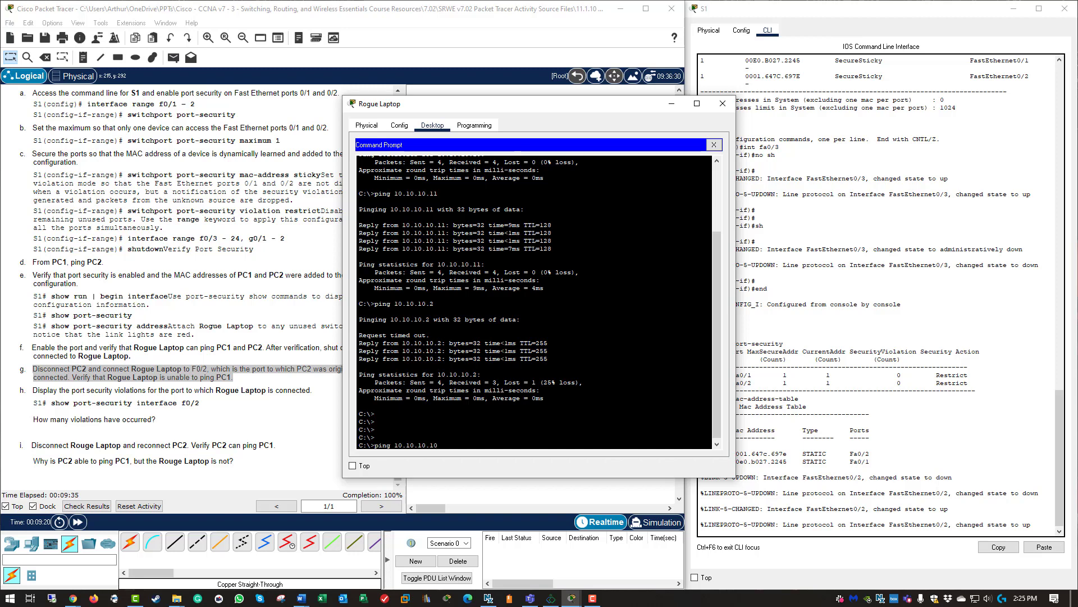
key(Return)
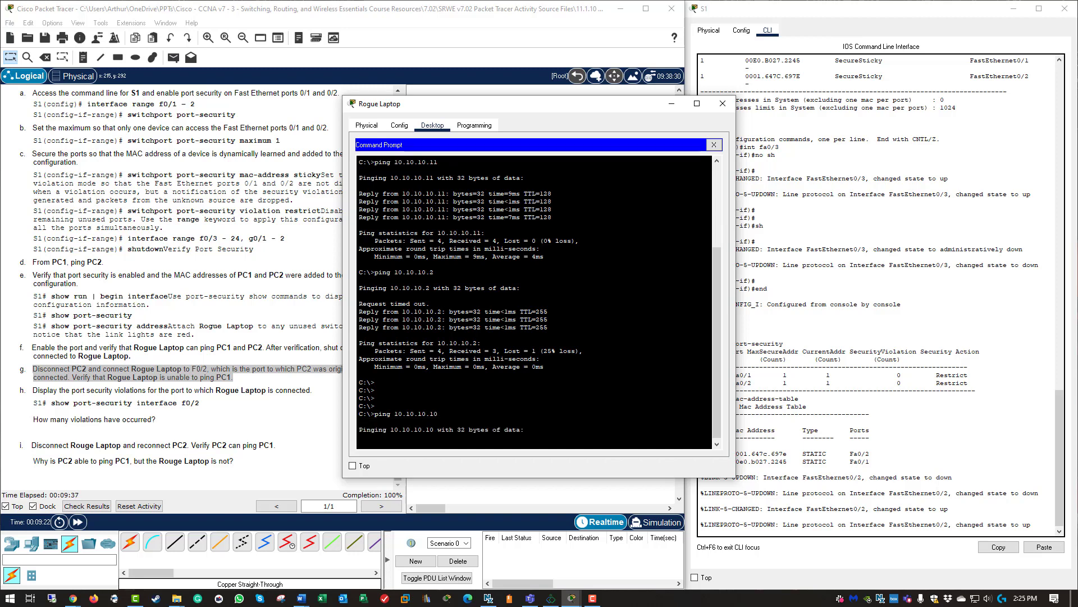
drag(577, 106, 314, 108)
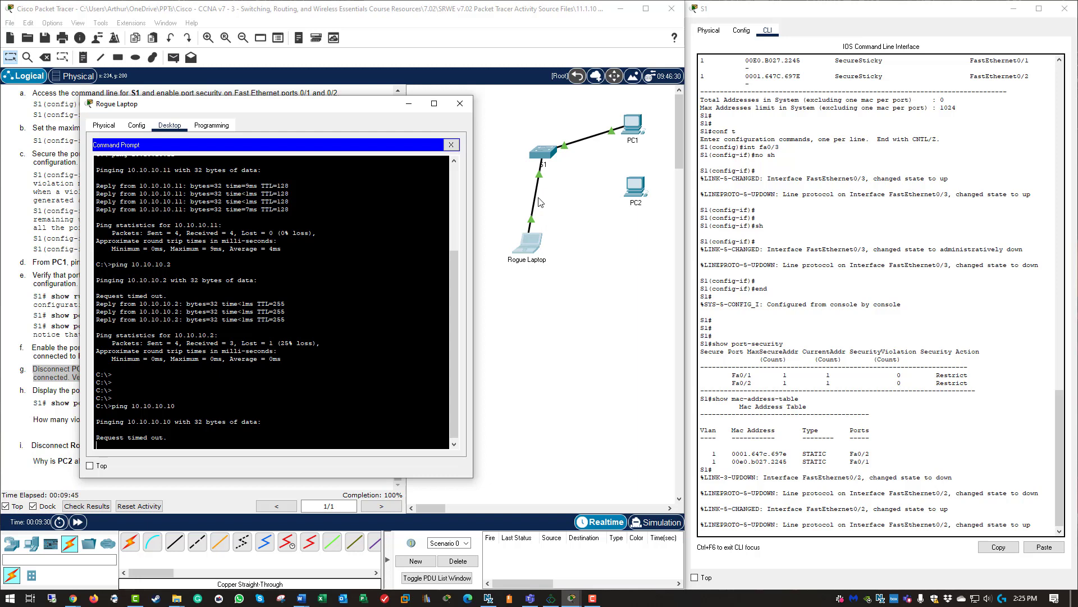
Run show port-security on S1 and check the violation entry for Fa0/2
click(826, 496)
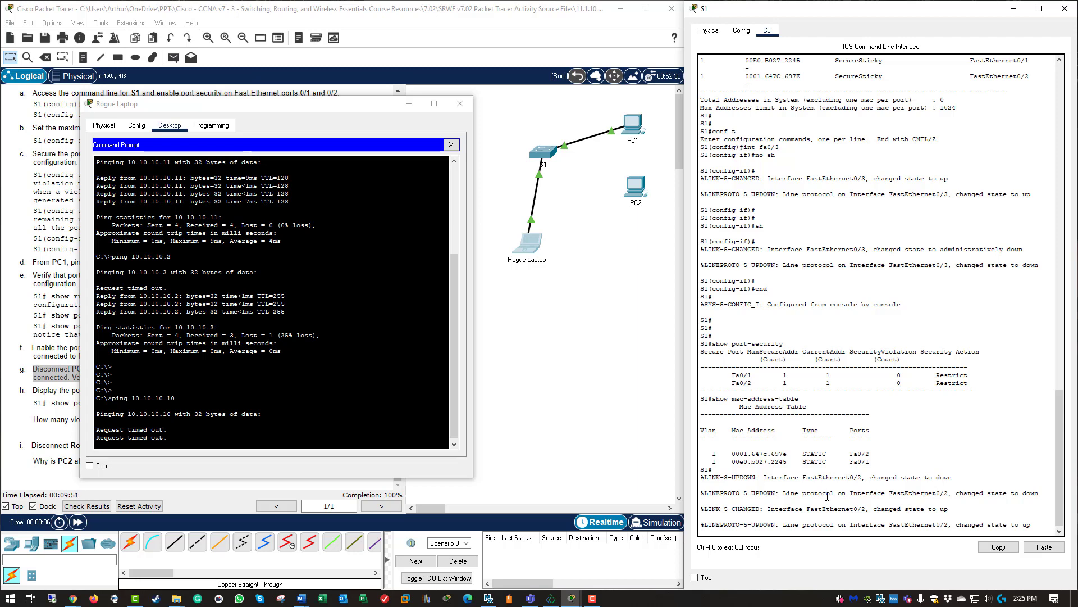
key(Return)
key(Return)
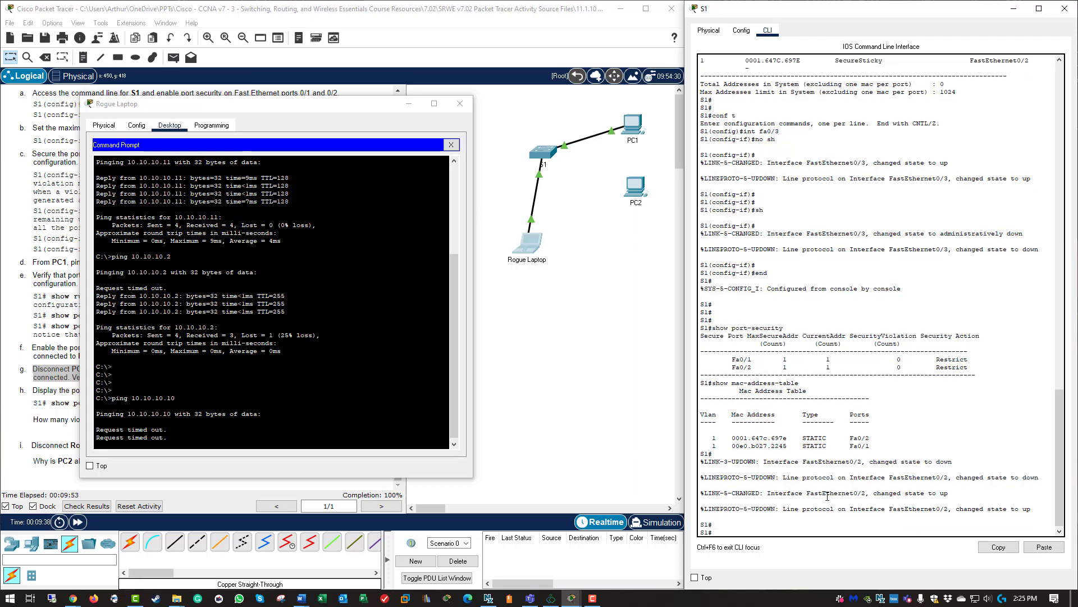
key(Up)
key(Up)
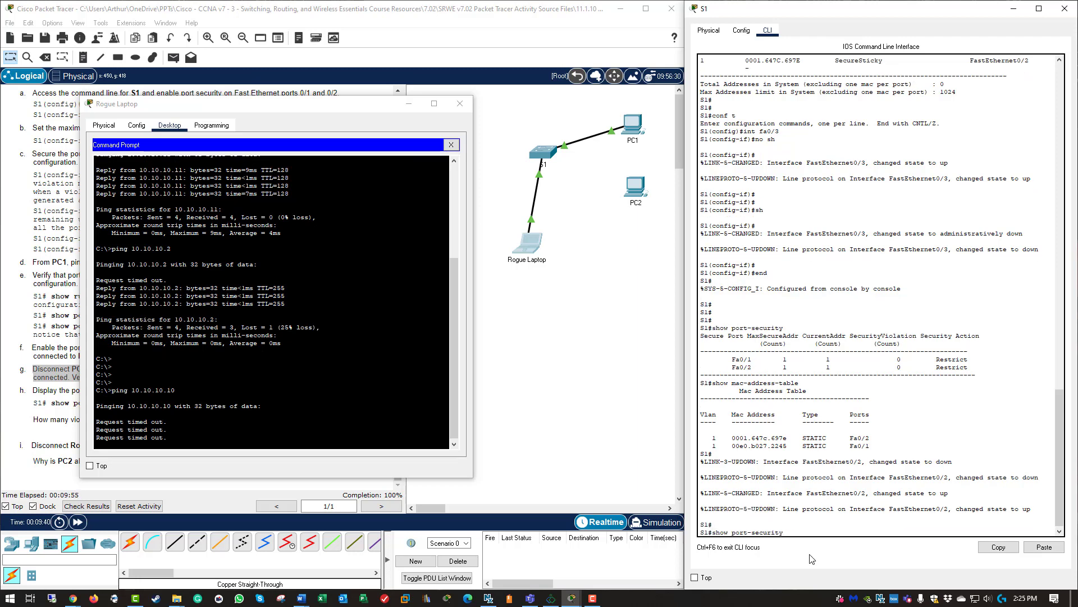
key(Return)
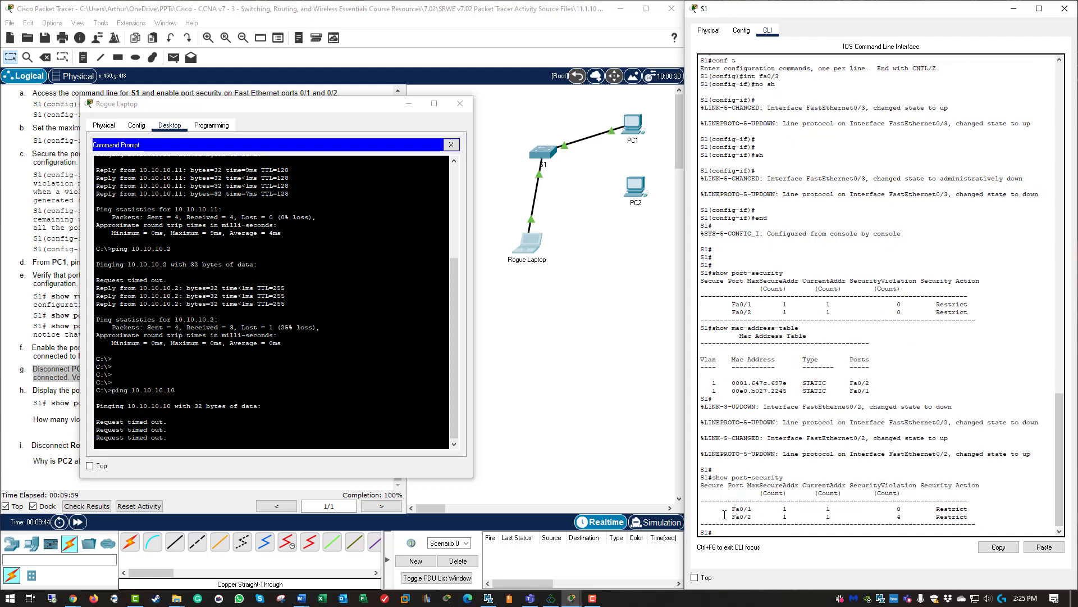
drag(724, 516, 969, 516)
click(952, 516)
Repeat the ping to 10.10.10.10 from Rogue Laptop
click(208, 447)
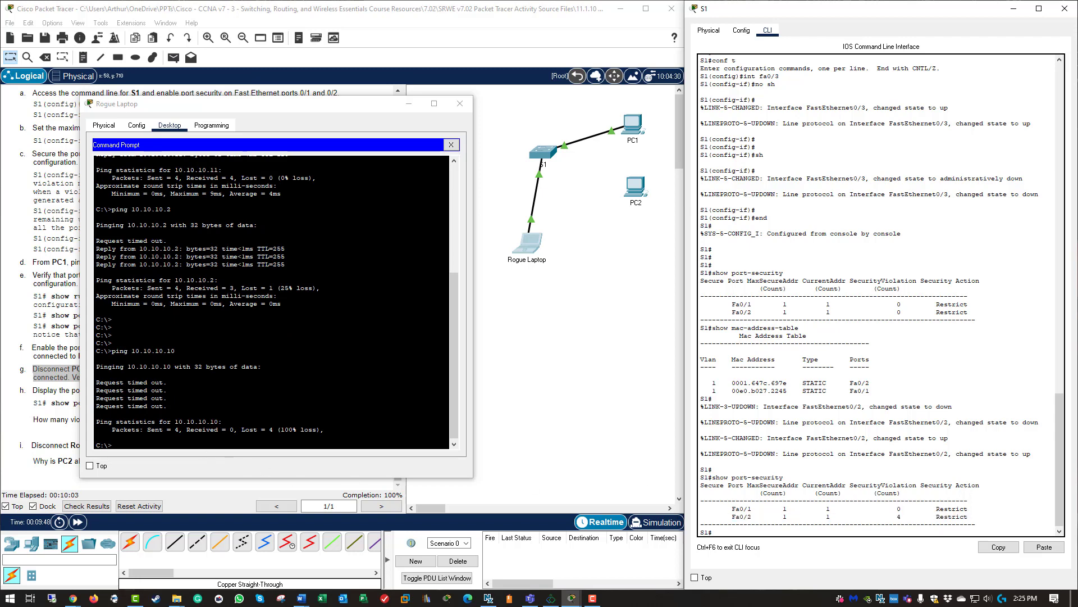
key(Up)
key(Return)
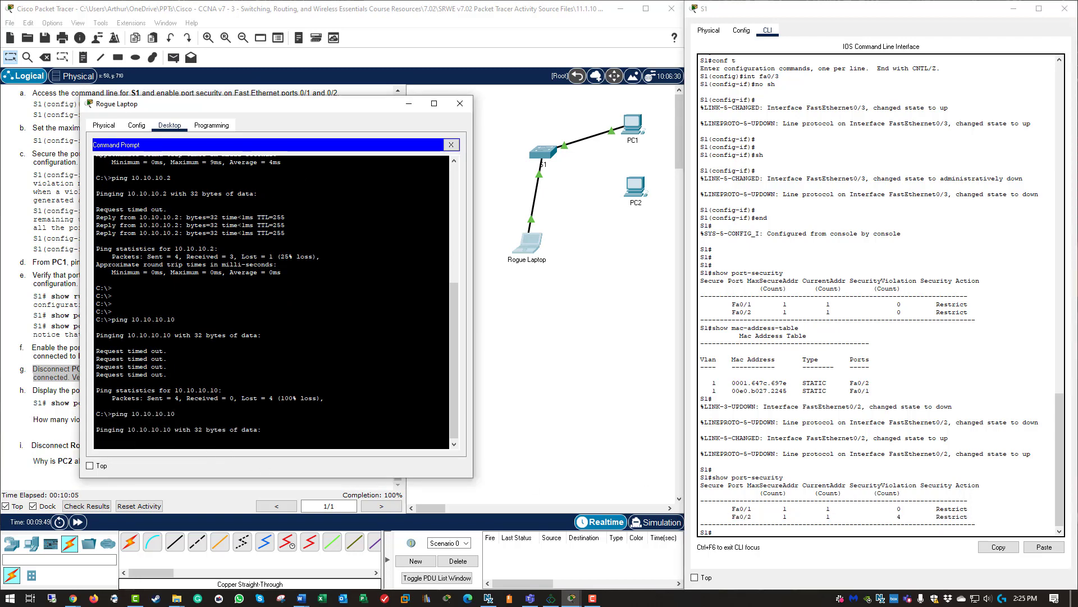
Rerun show port-security on S1 during the ping and compare Fa0/2's violation count with the previous listing
drag(895, 516, 905, 515)
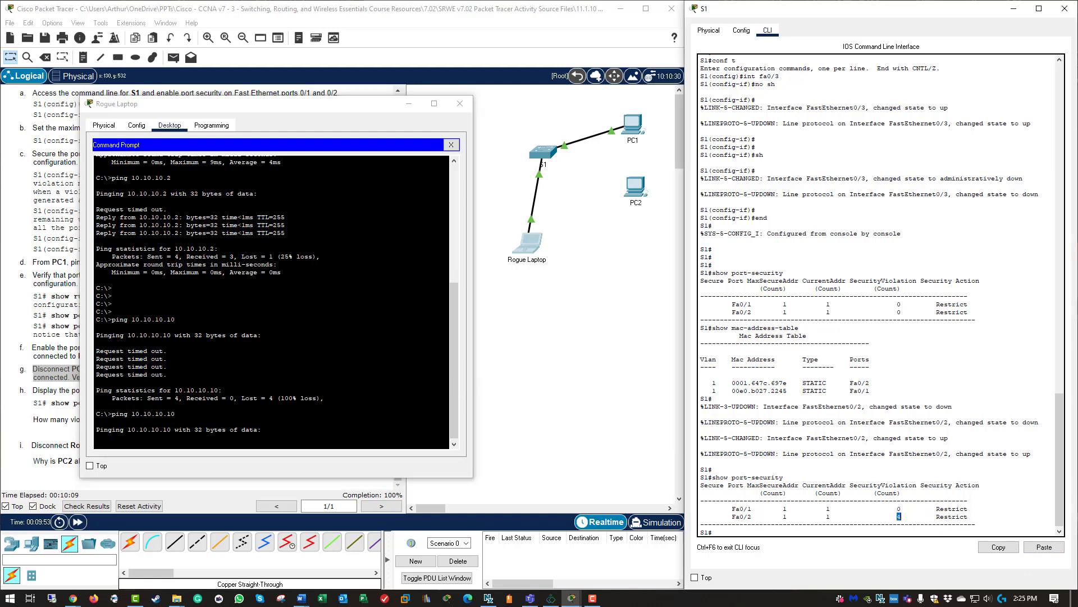
click(899, 510)
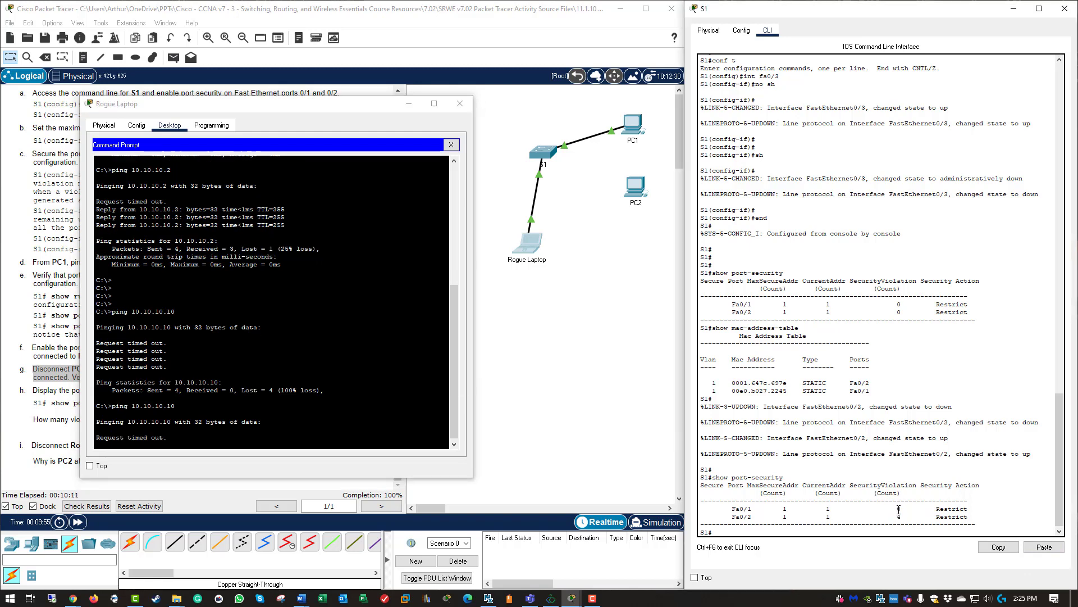
key(Return)
key(Return)
key(Return)
key(Return)
key(Up)
key(Return)
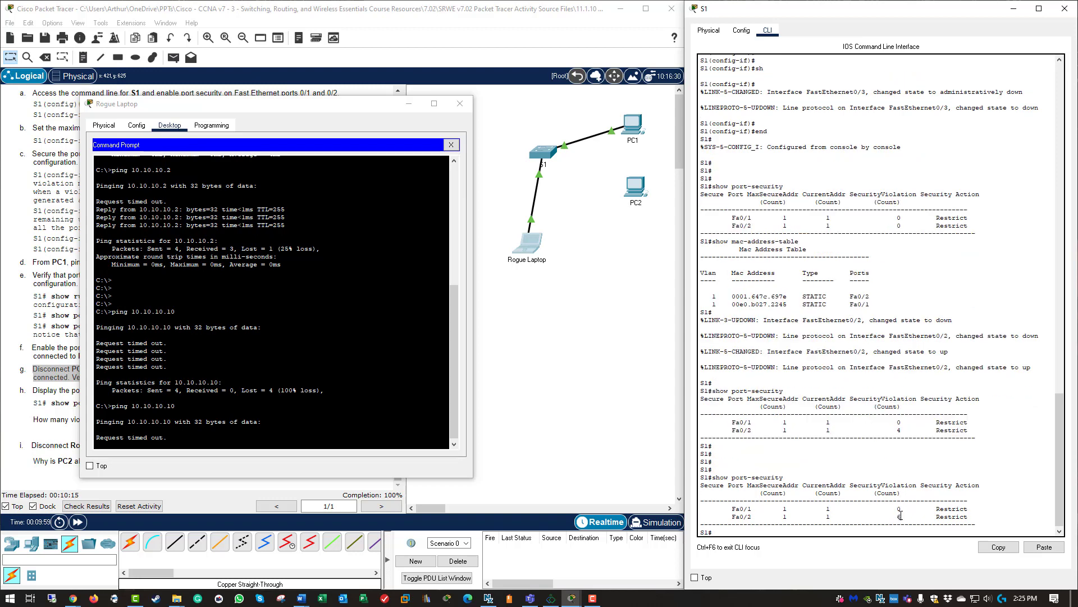
double_click(899, 515)
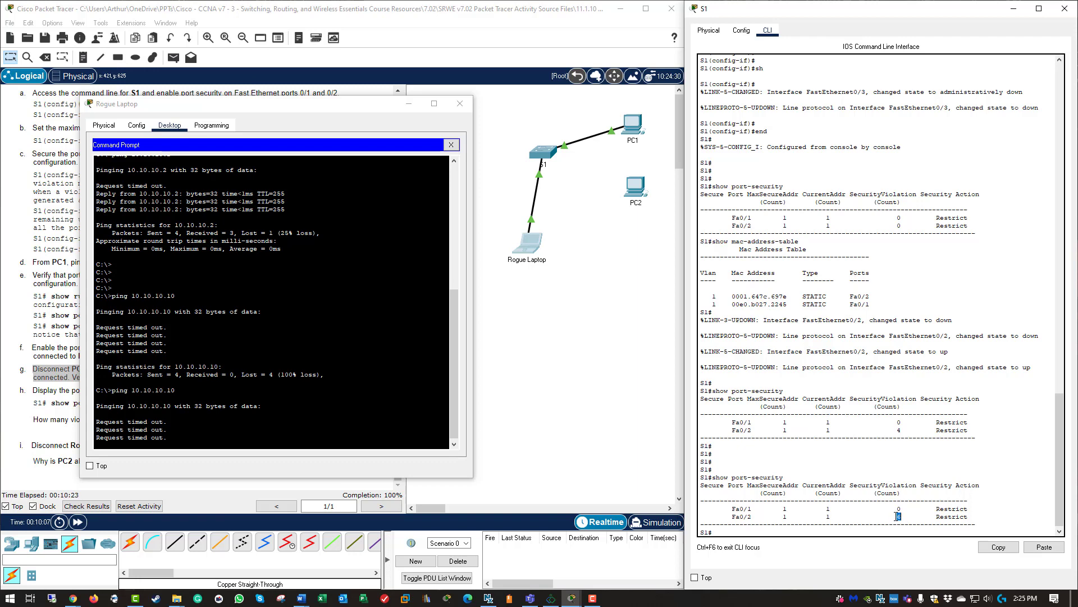
List S1's port-security summary once more and recheck the violation count of Fa0/2
click(859, 518)
key(Return)
key(Return)
key(Up)
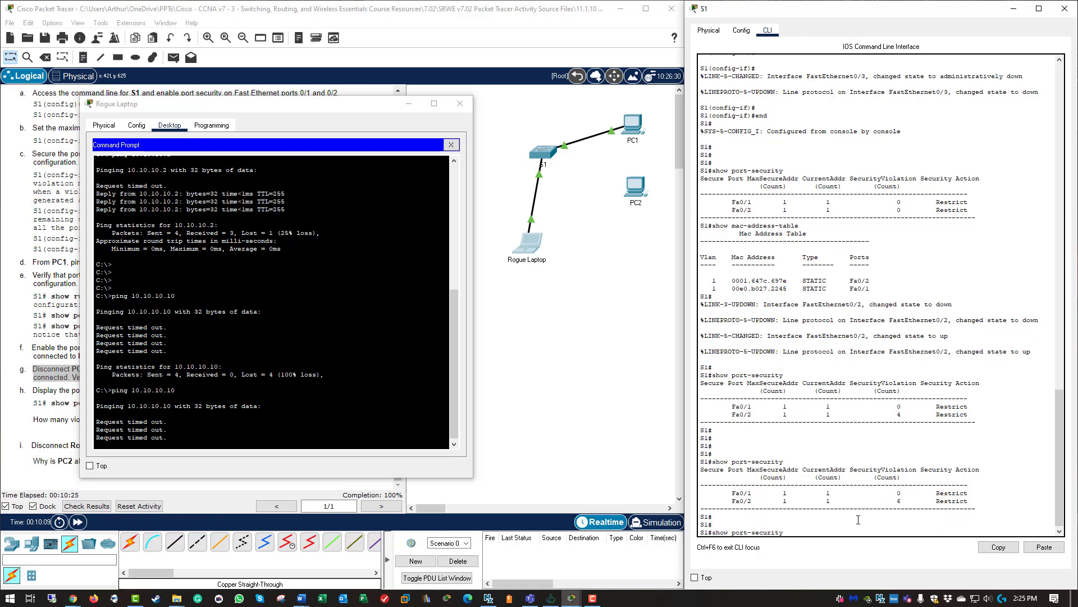
key(Return)
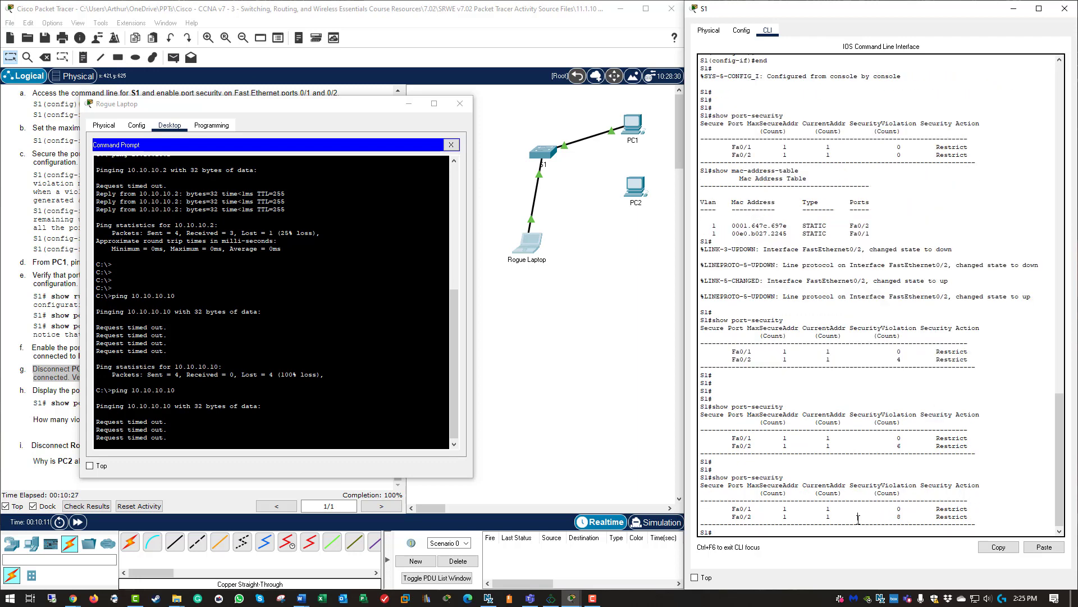
drag(858, 519, 909, 516)
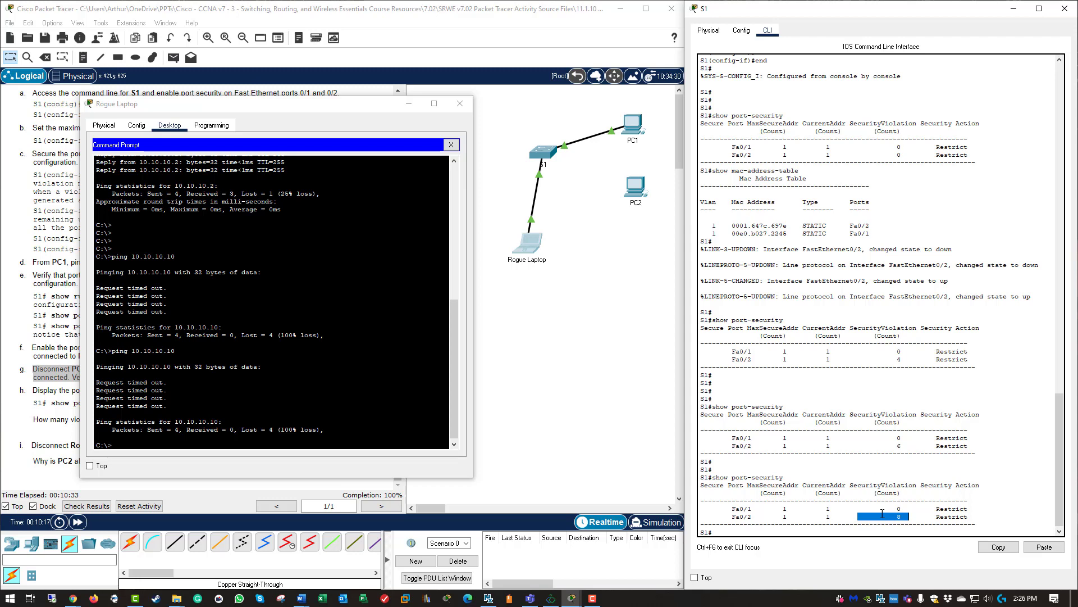
List the show port-security options, run show port-security interface f0/2, and check the Port Security and Port Status lines
click(880, 504)
key(Up)
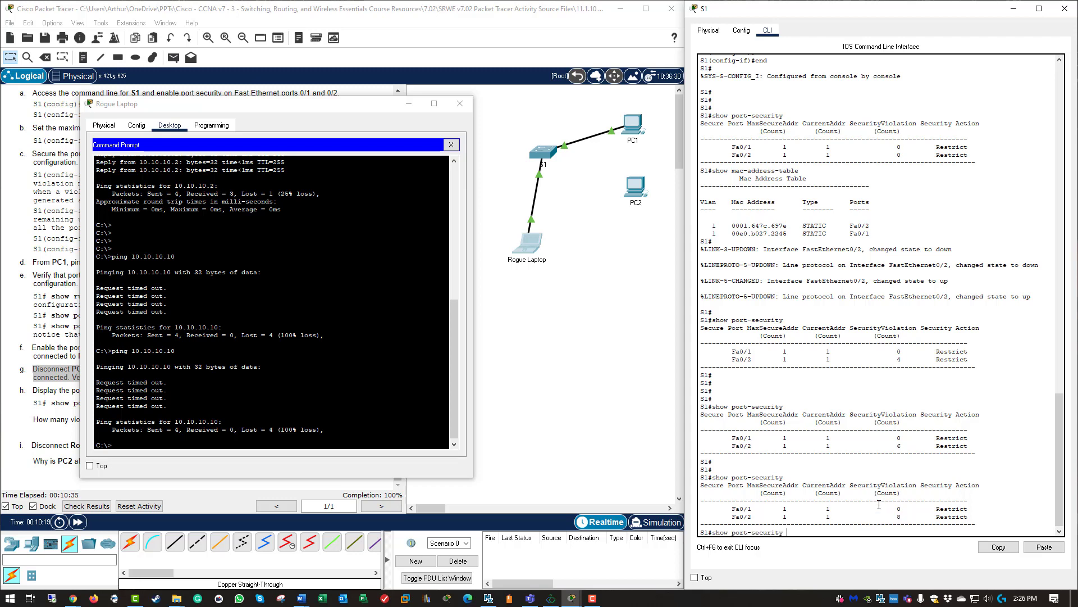
text(?)
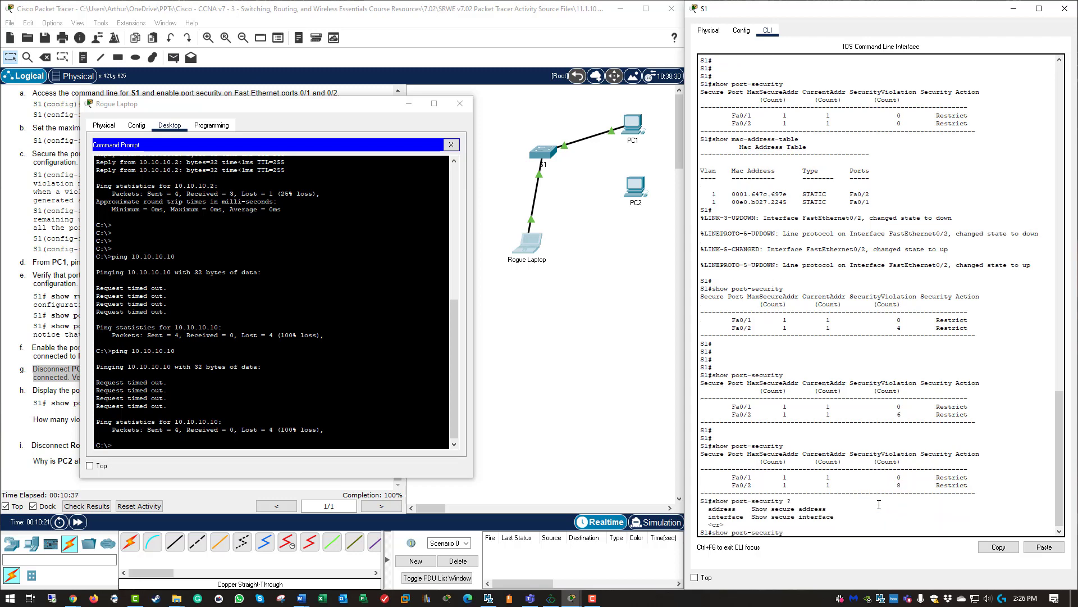
text(in)
key(Tab)
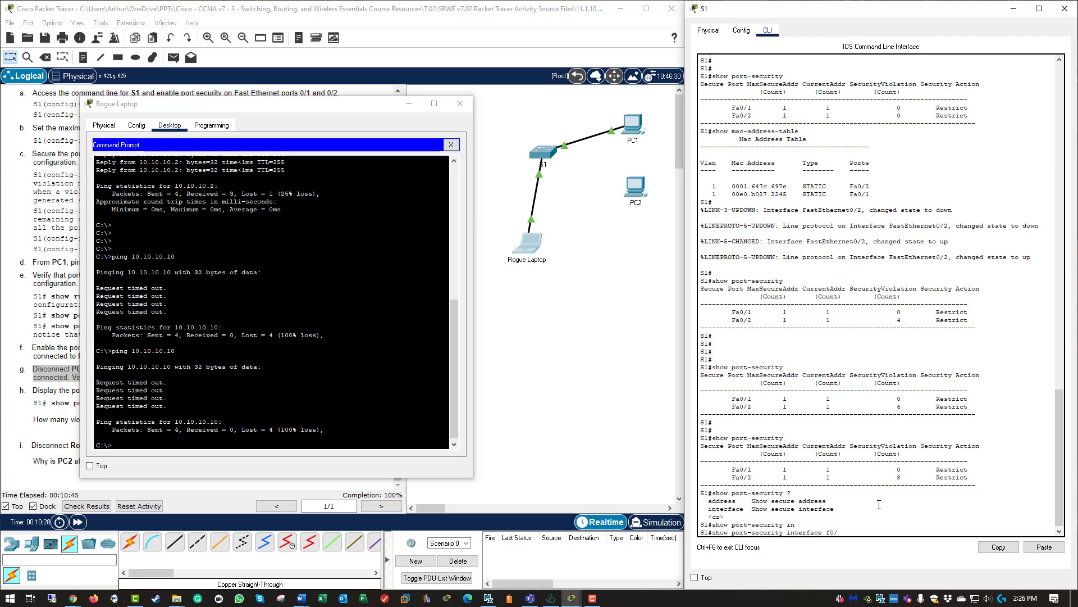
key(Return)
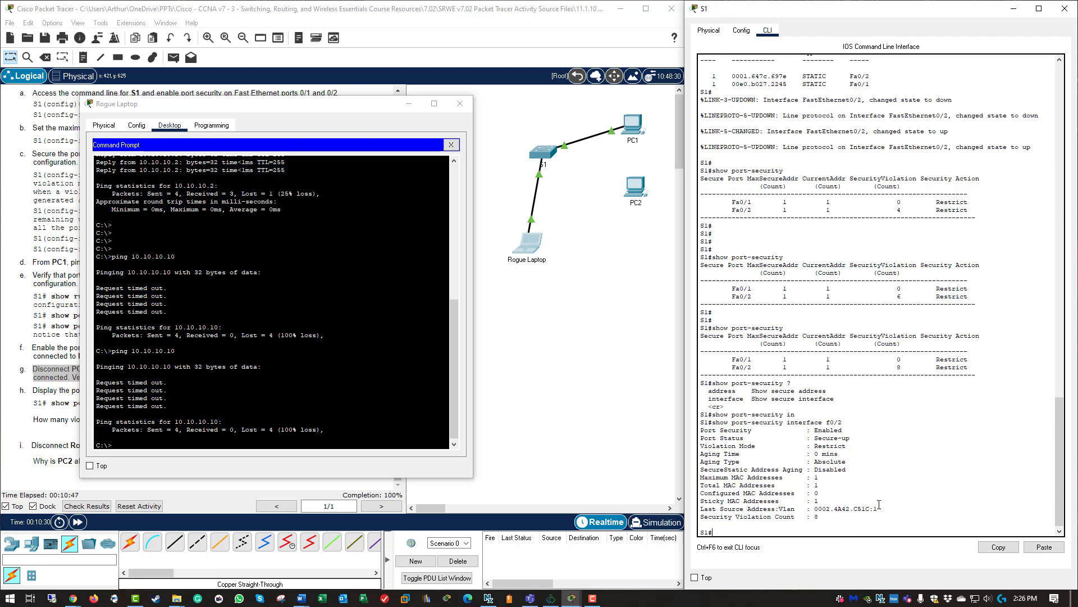
drag(702, 429, 853, 428)
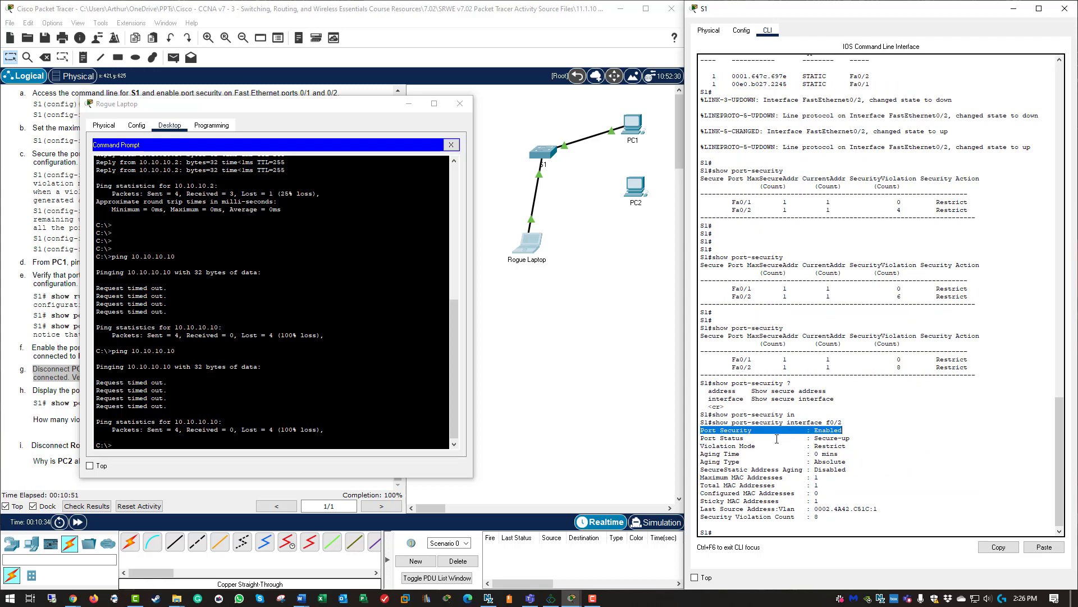
drag(814, 437, 849, 437)
click(821, 434)
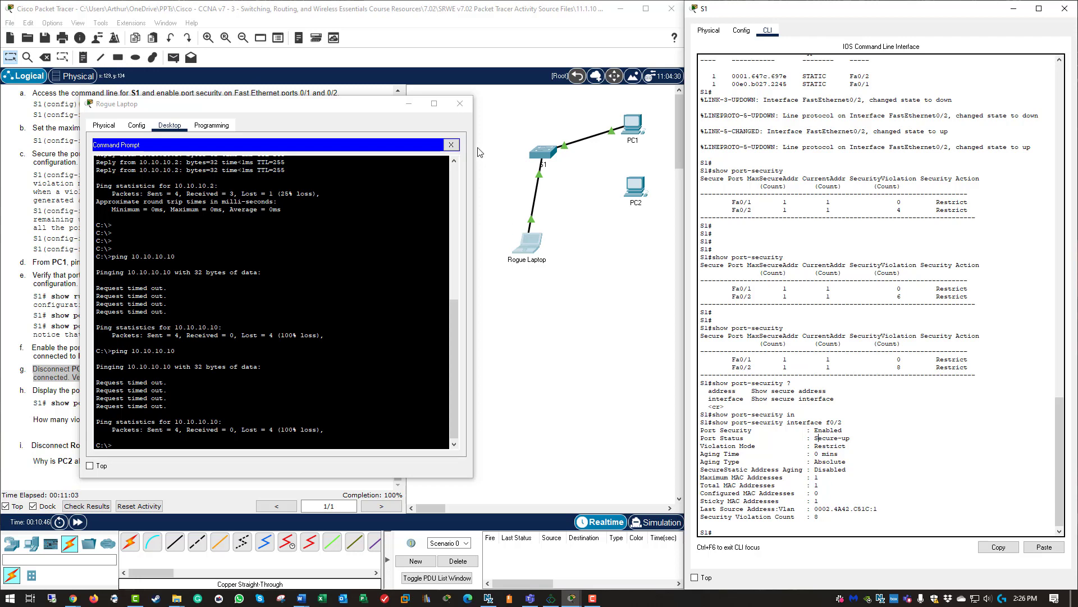
Close the Rogue Laptop window and move its end of the S1 Fa0/2 cable to PC2's FastEthernet0
click(460, 105)
click(533, 226)
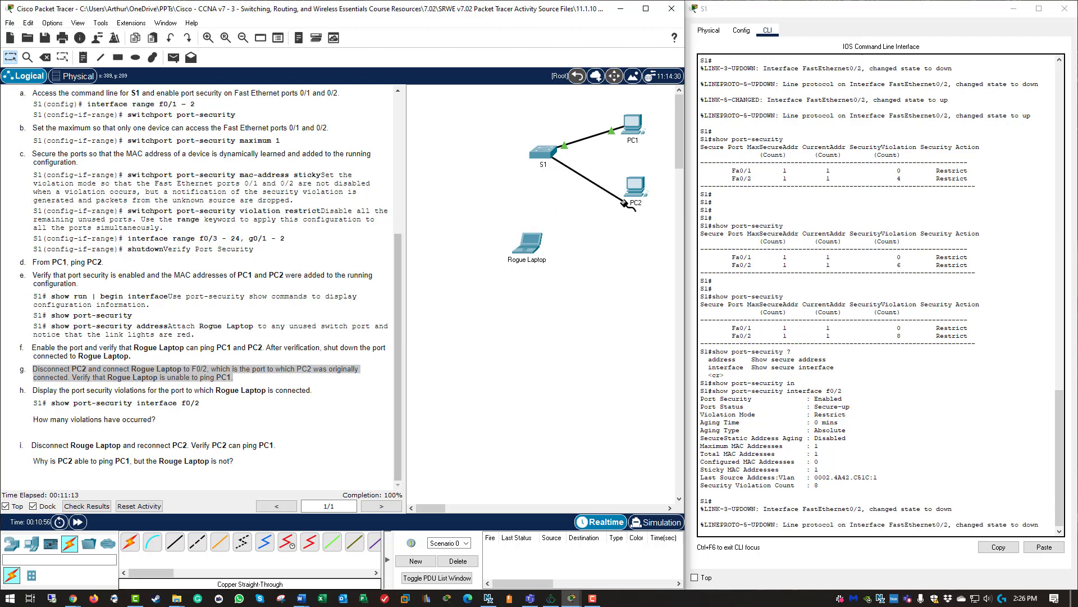
click(636, 190)
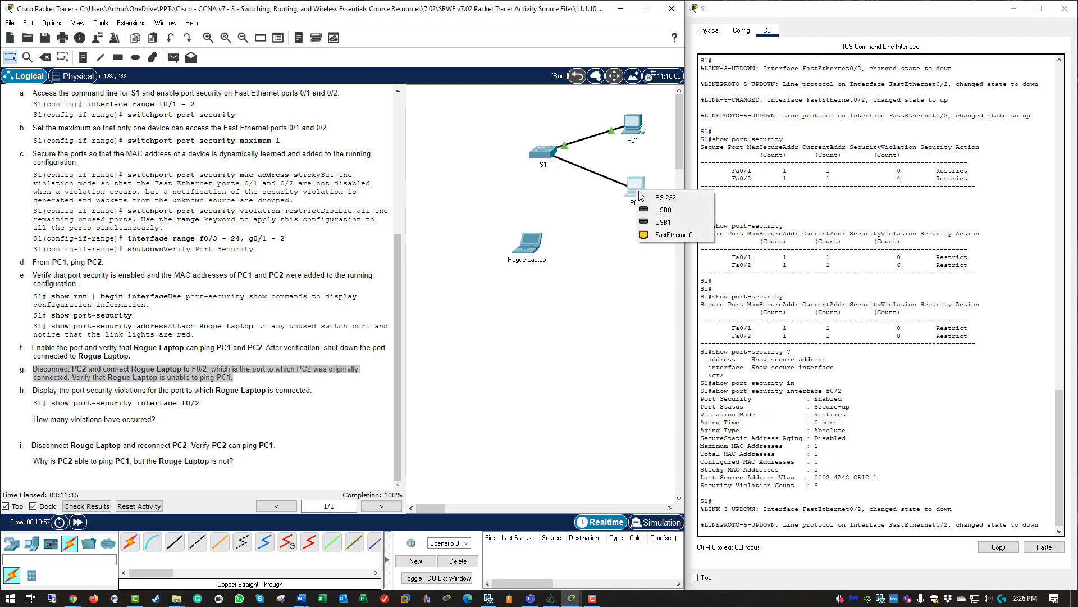
click(668, 235)
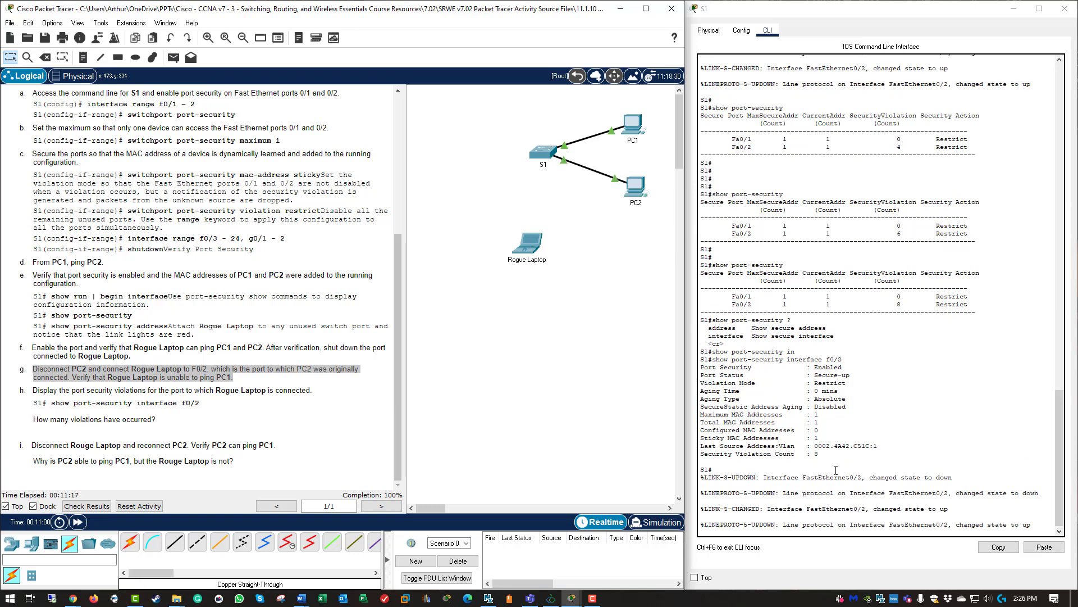
Ping 10.10.10.10 from PC2's command prompt and move its window away from the S1 window
click(635, 187)
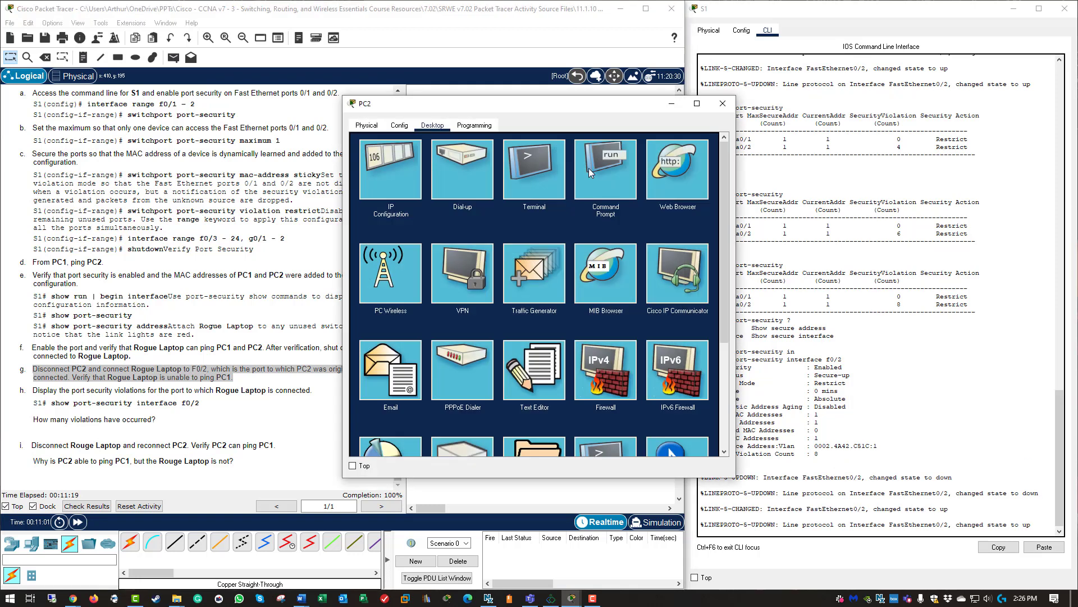
click(589, 167)
key(Up)
key(Return)
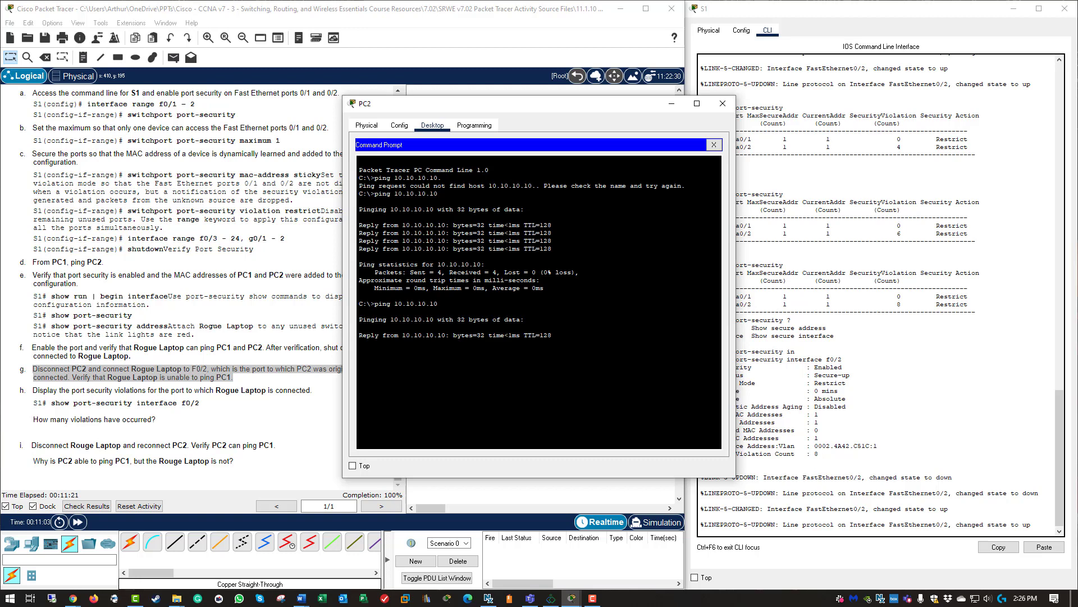
drag(534, 103, 447, 88)
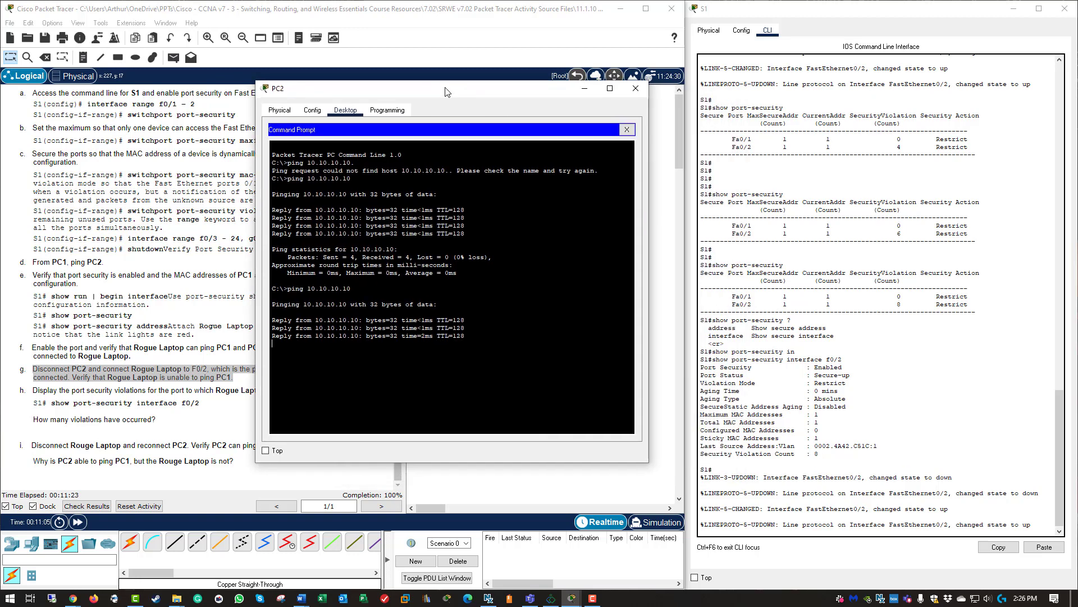
Run show port-security interface f0/2 again on S1 with PC2 reconnected
click(989, 399)
key(Return)
key(Return)
key(Return)
key(Return)
key(Return)
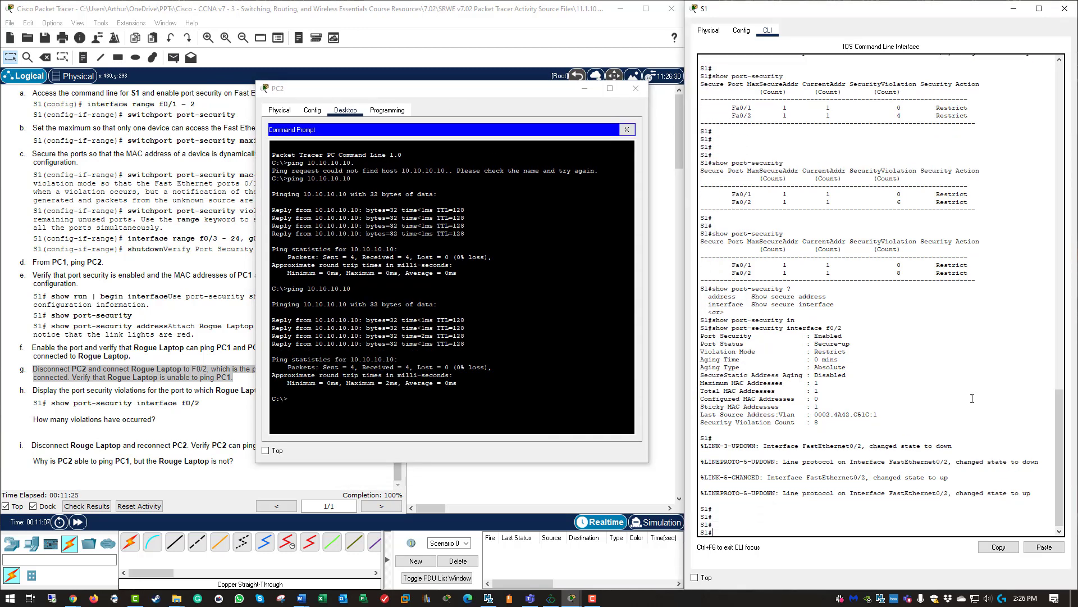
key(Up)
key(Return)
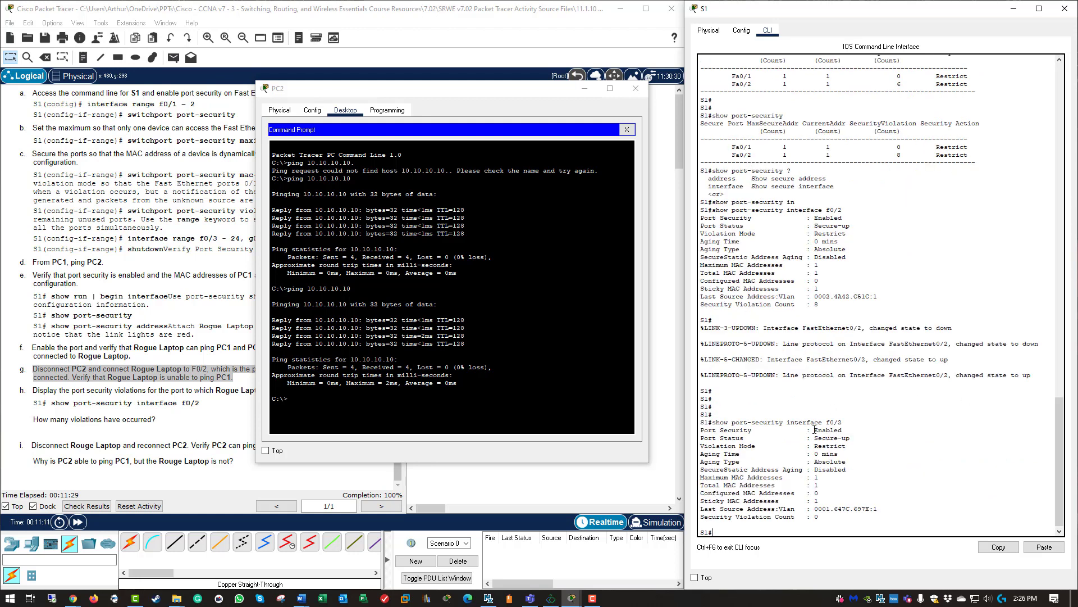
Examine the f0/2 port status, violation mode, security violation count and last source address
drag(810, 430, 864, 440)
double_click(833, 444)
drag(819, 515, 814, 516)
click(815, 508)
drag(816, 508, 883, 510)
Close the PC2 window and check the activity results, showing the individual assessment items
click(635, 88)
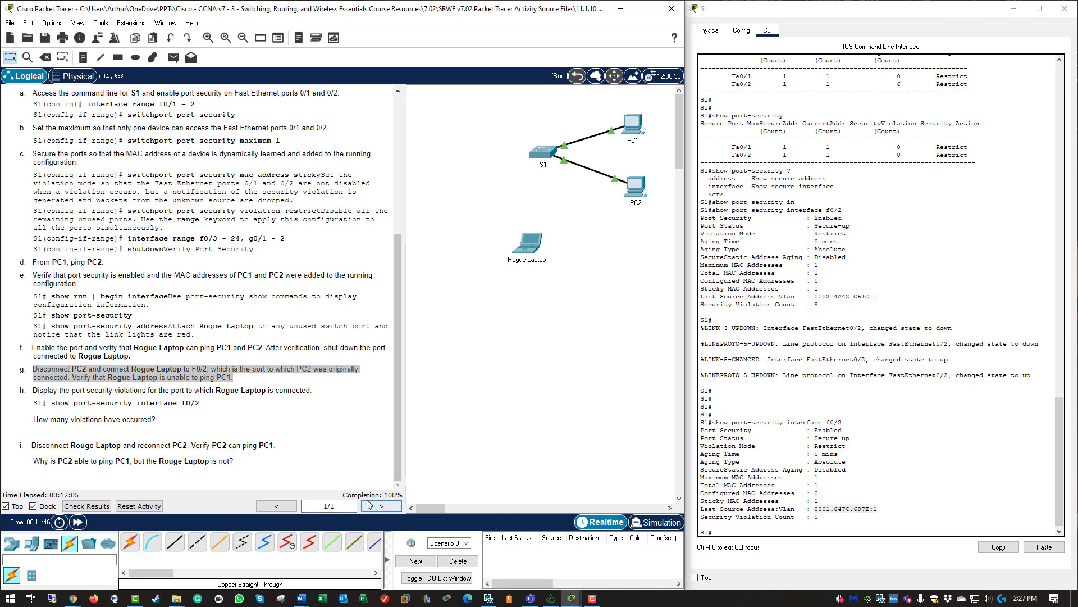
click(99, 507)
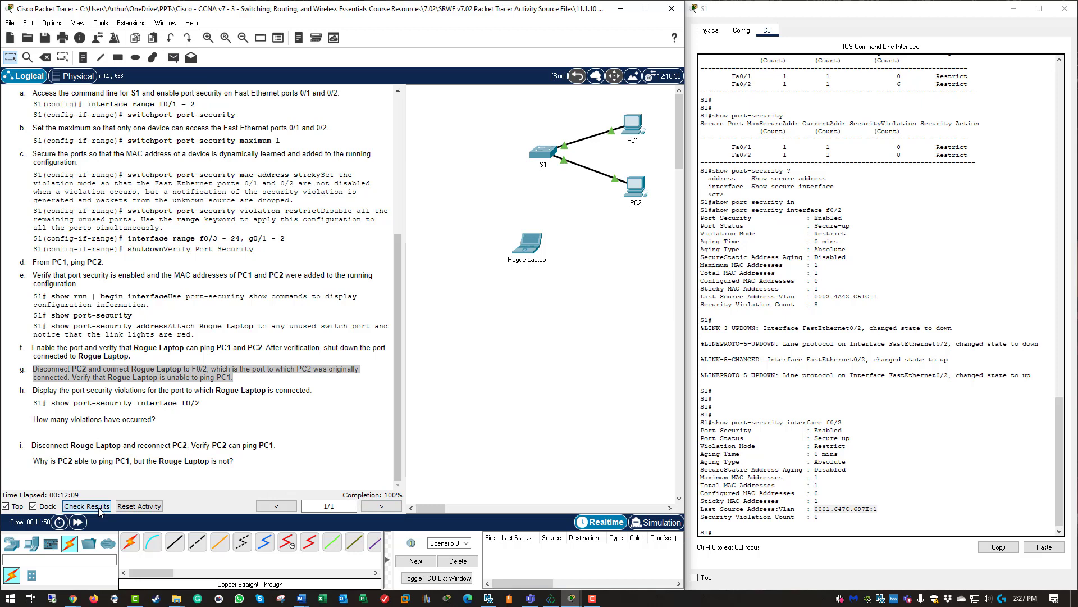
click(97, 86)
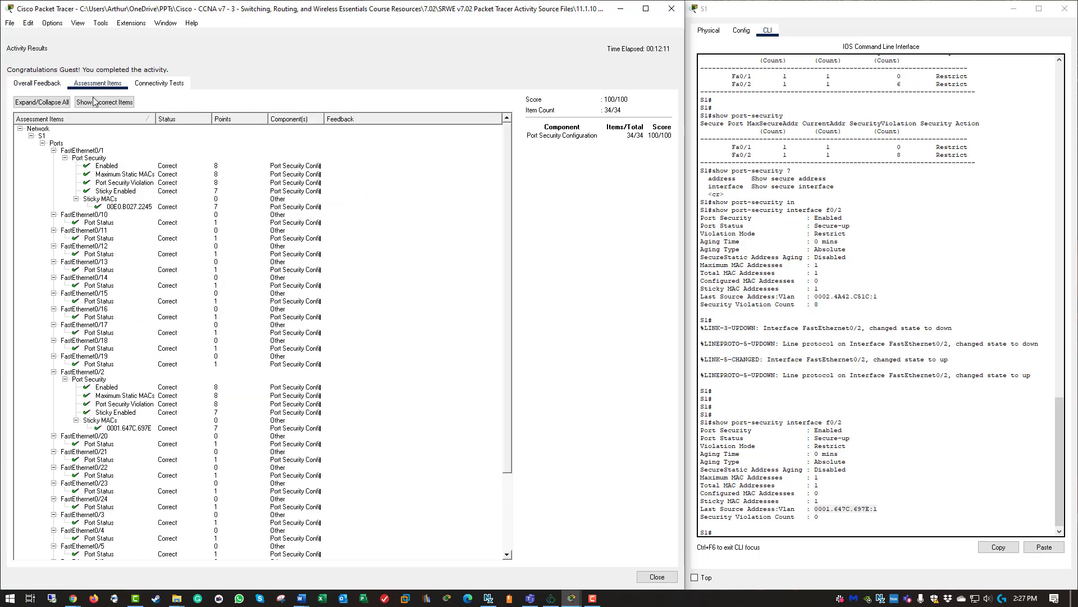